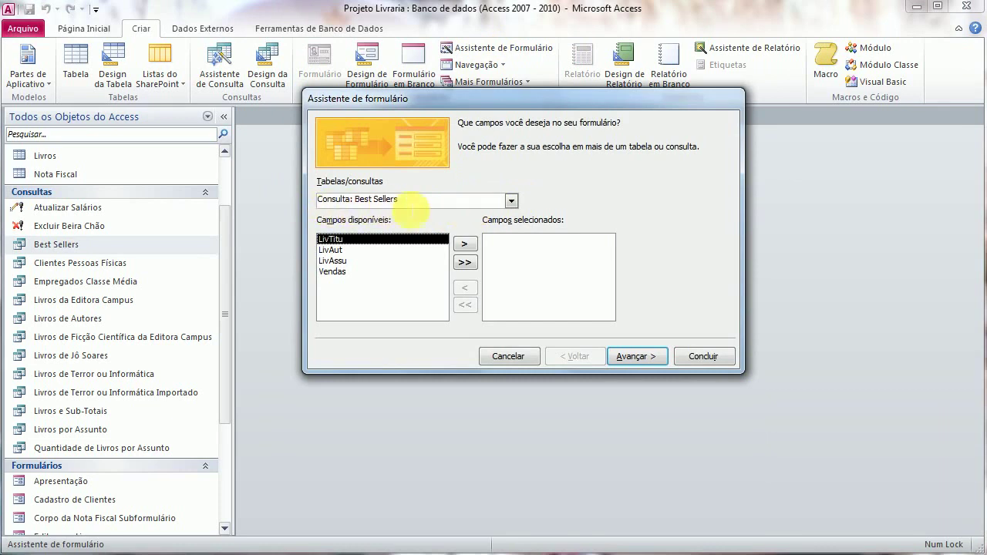
Step: Create a Best Sellers form from all fields of the Best Sellers query, using the Tabela layout and opening it for viewing
{"action": "left_click", "coordinate": [466, 260]}
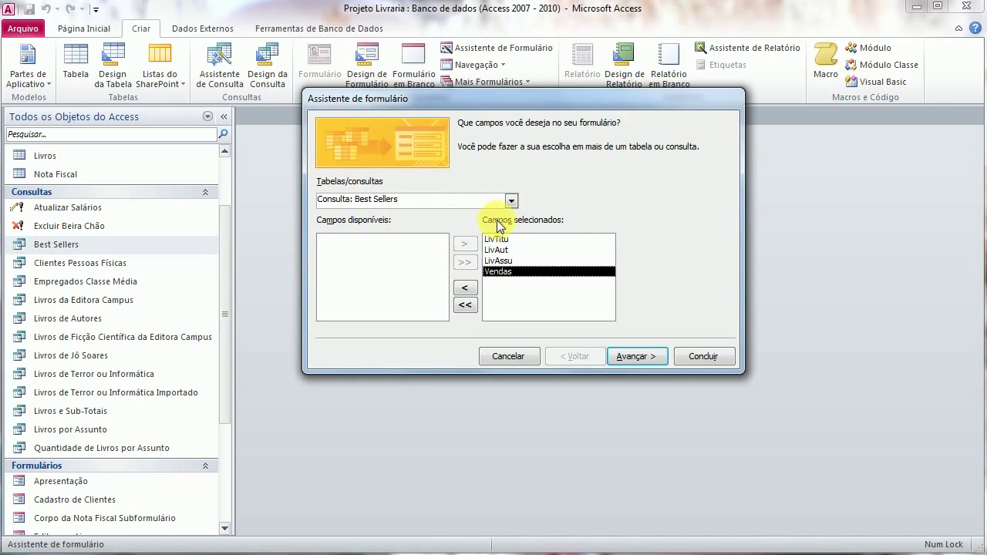
{"action": "left_click", "coordinate": [636, 357]}
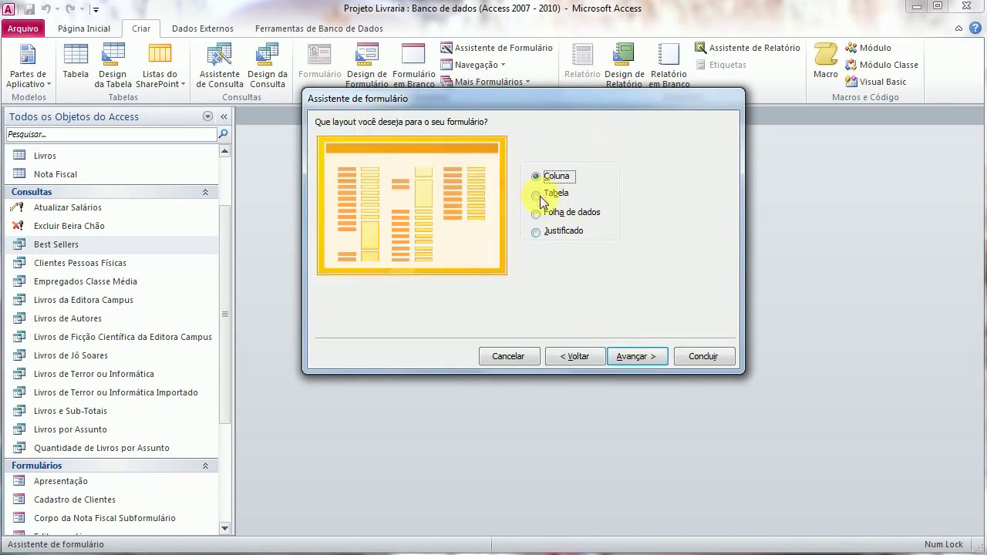
{"action": "left_click", "coordinate": [538, 197]}
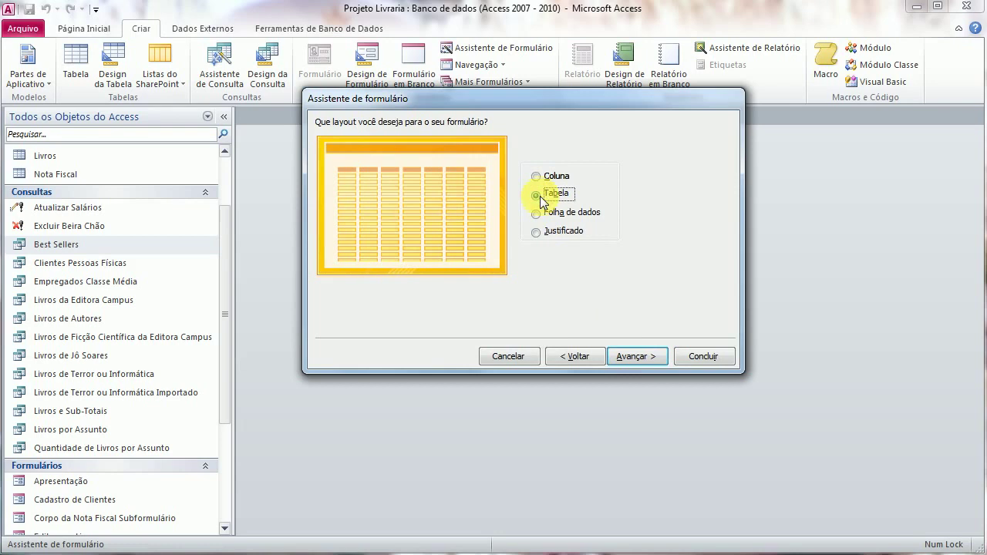
{"action": "left_click", "coordinate": [645, 360]}
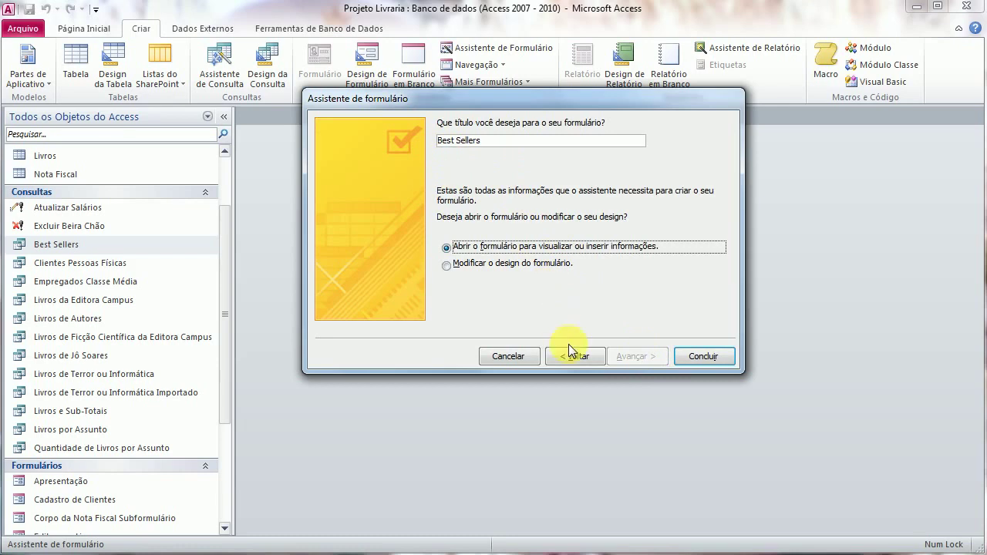
{"action": "left_click", "coordinate": [702, 357]}
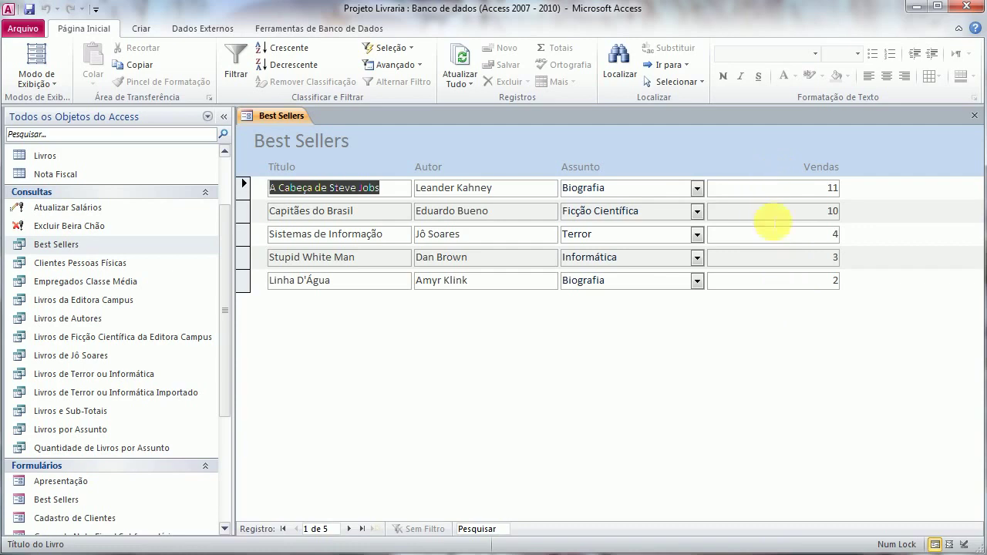
Step: Narrow the Vendas column and its heading in layout view, and close the Best Sellers form with its design changes saved
{"action": "left_click", "coordinate": [760, 197]}
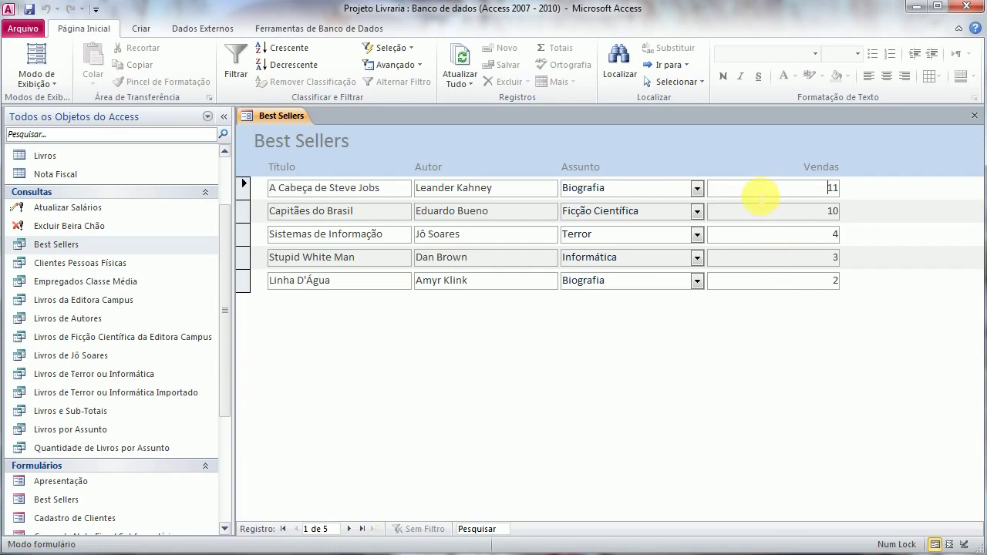
{"action": "left_click", "coordinate": [55, 82]}
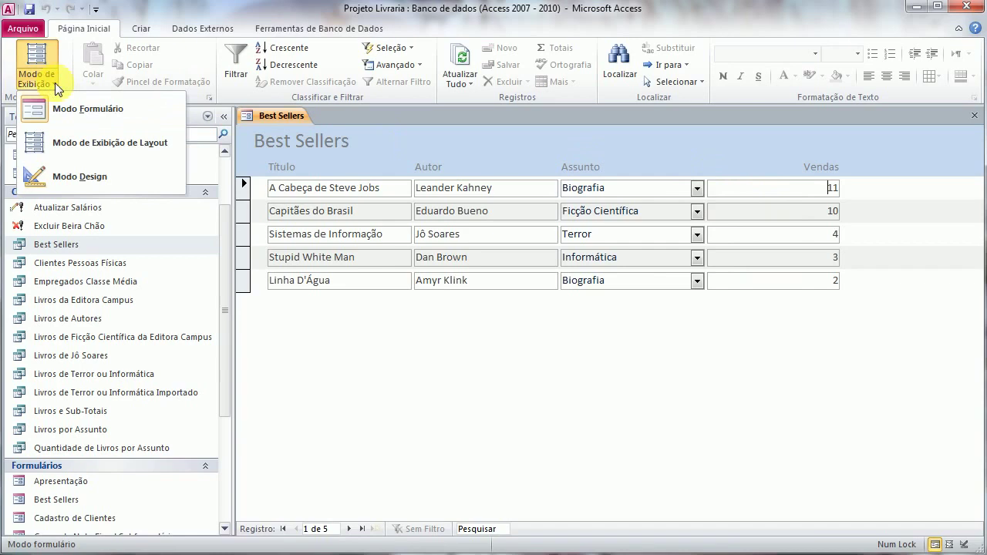
{"action": "left_click", "coordinate": [83, 142]}
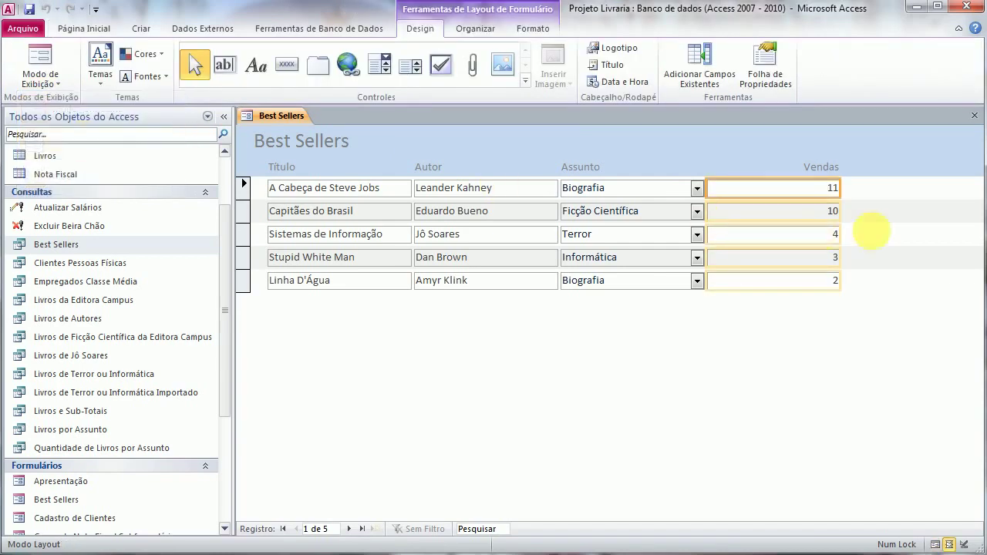
{"action": "left_click", "coordinate": [817, 168]}
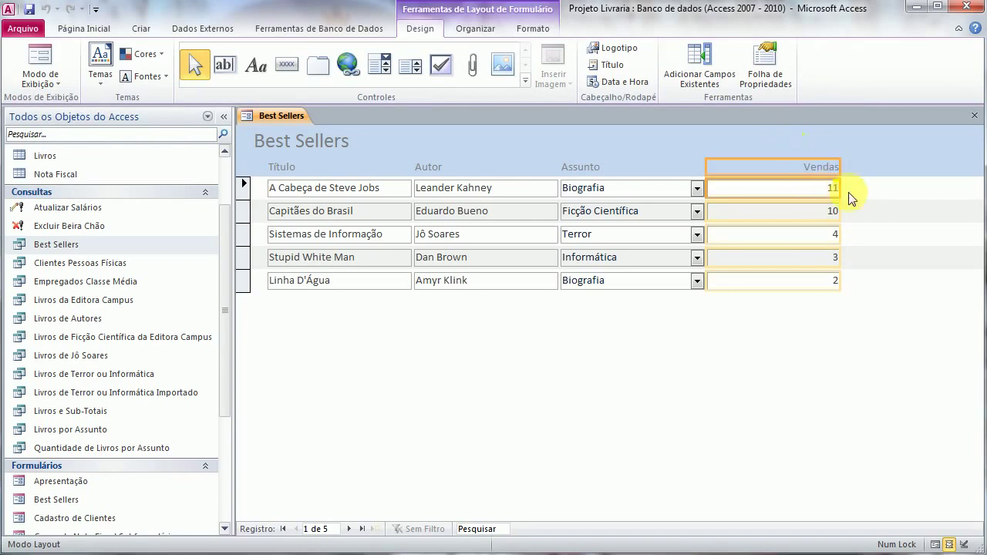
{"action": "left_click_drag", "start_coordinate": [837, 188], "coordinate": [767, 193]}
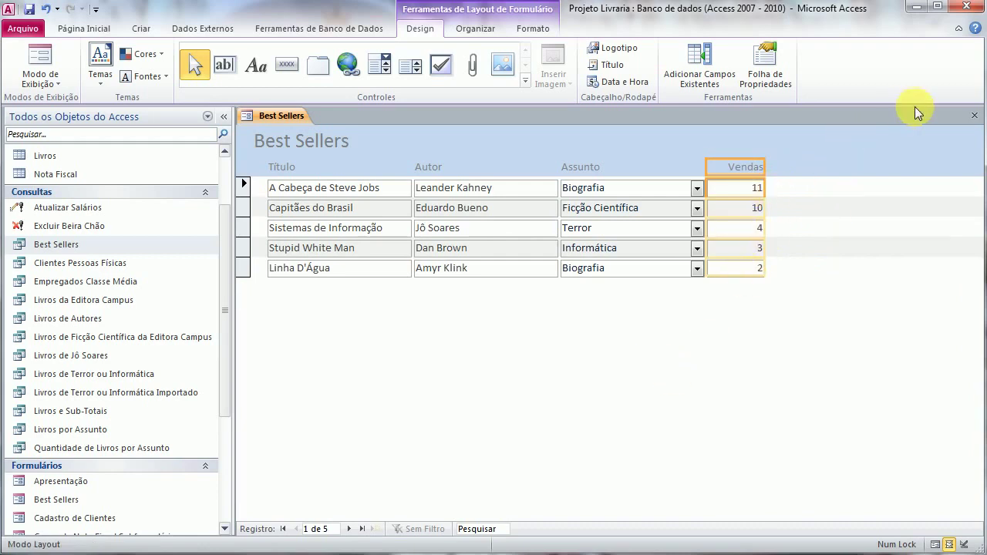
{"action": "left_click", "coordinate": [974, 114]}
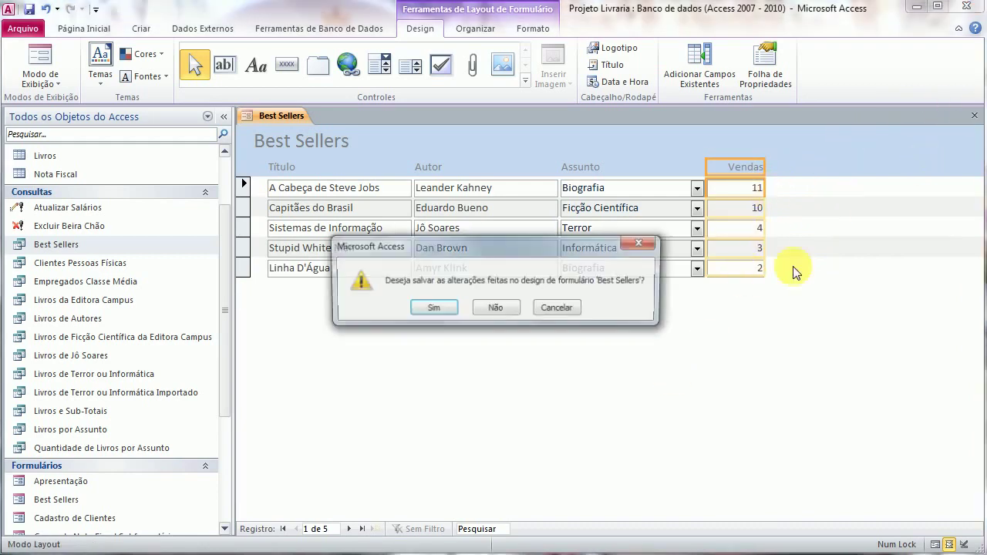
{"action": "left_click", "coordinate": [429, 308]}
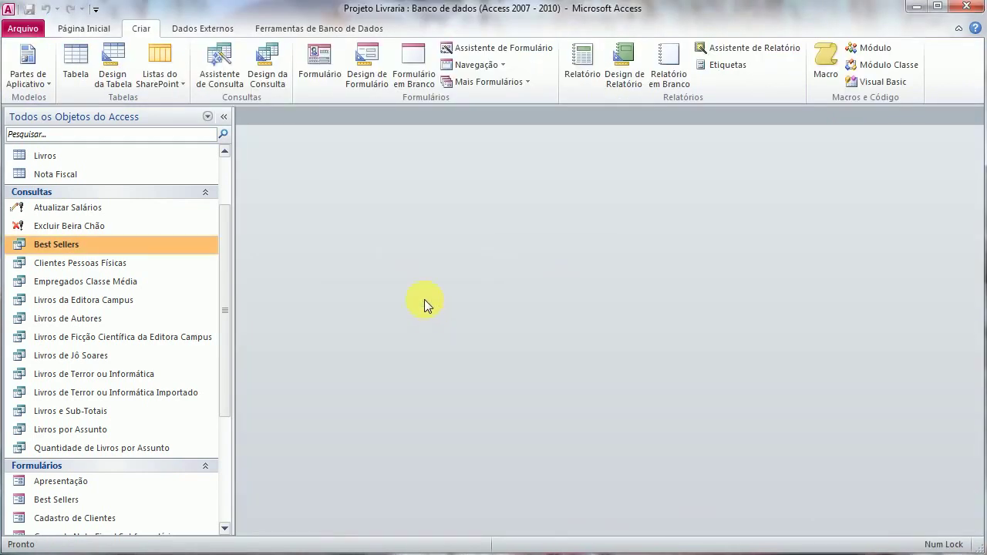
Step: Start a new wizard-based form on the Livros por Assunto query and include all of its fields
{"action": "left_click", "coordinate": [499, 51]}
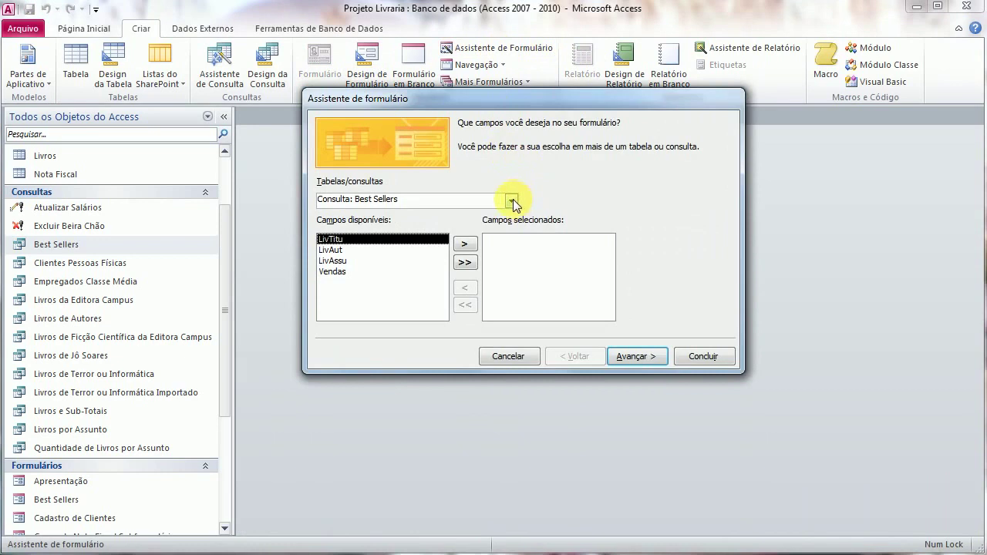
{"action": "left_click", "coordinate": [511, 201]}
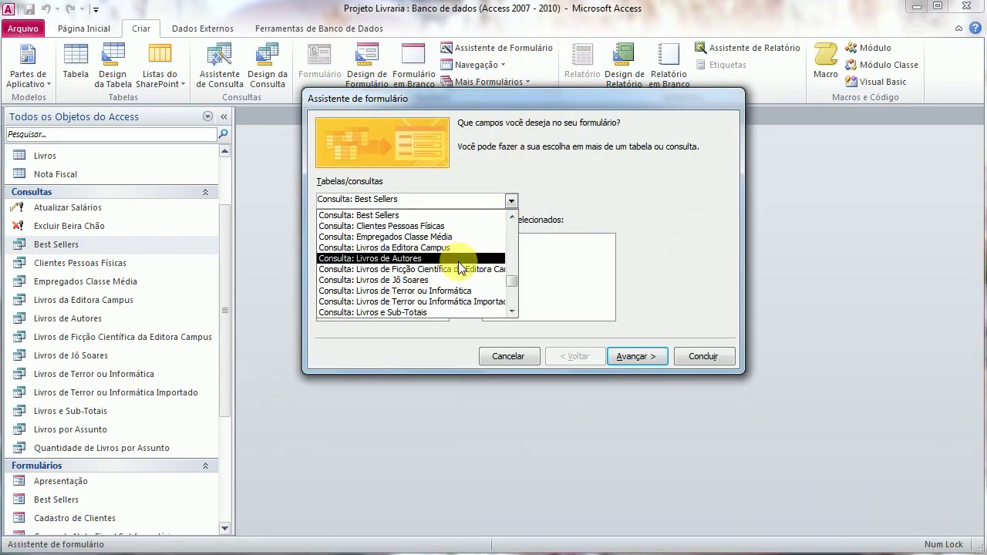
{"action": "scroll", "coordinate": [460, 279], "scroll_direction": "down", "scroll_amount": 1}
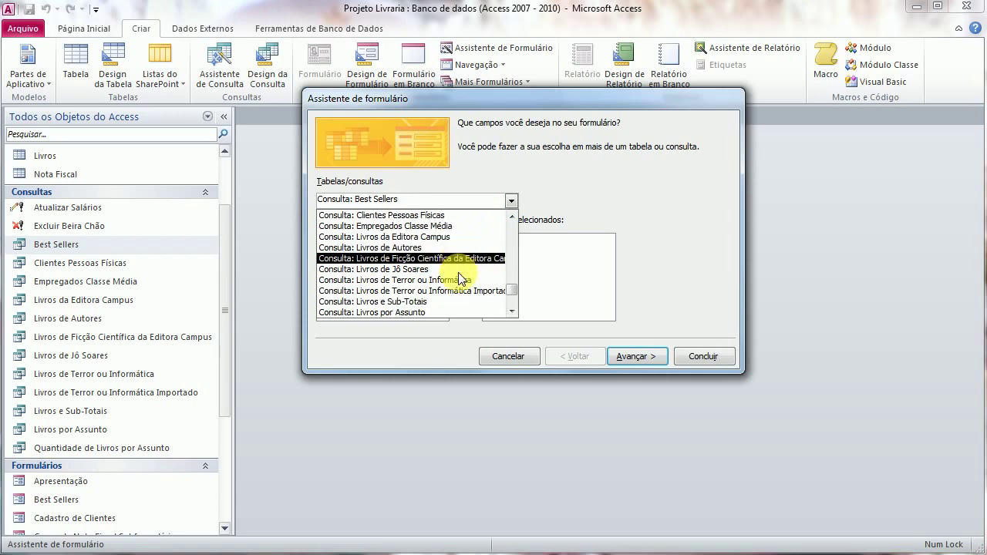
{"action": "left_click", "coordinate": [450, 312]}
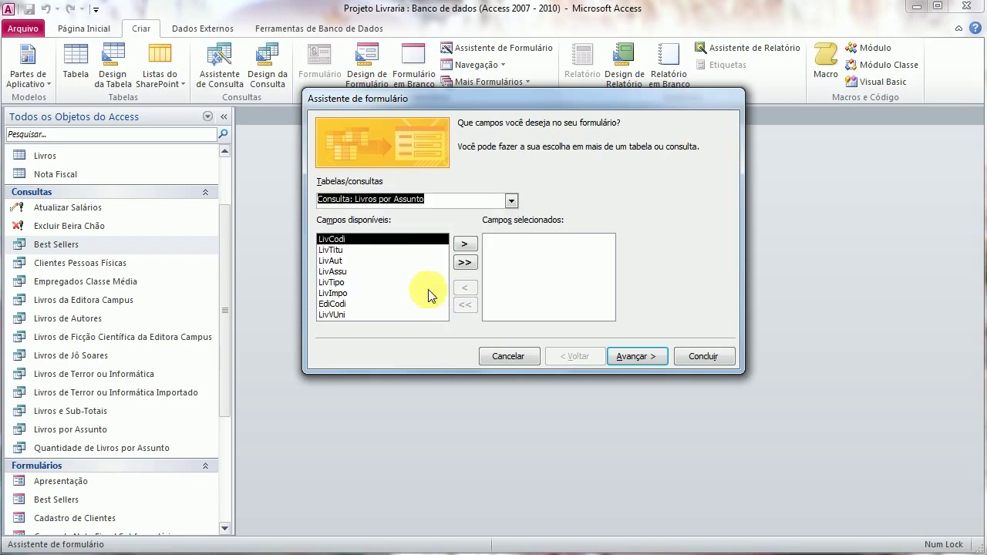
{"action": "left_click", "coordinate": [466, 263]}
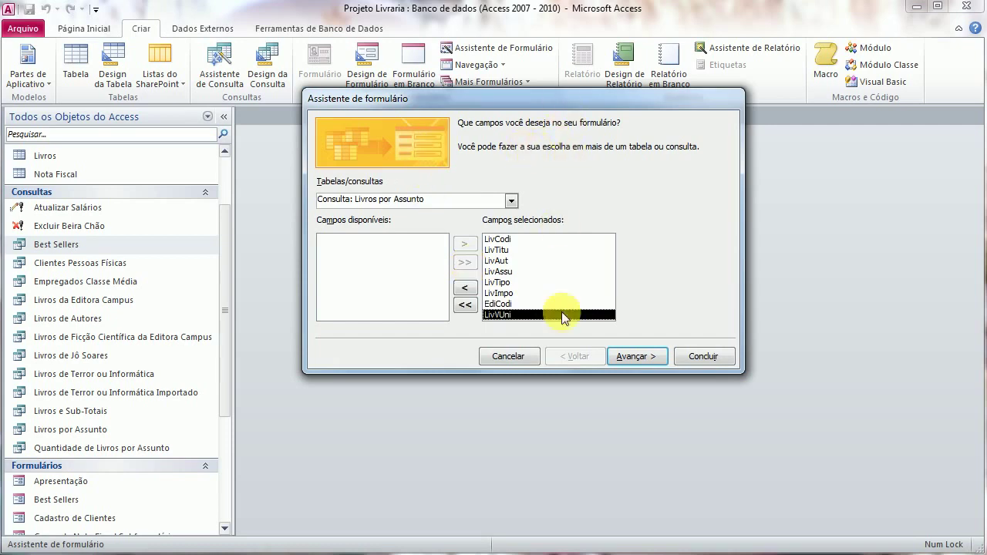
Step: Finish the Livros por Assunto form with the Tabela layout and open it with "Fic" as the subject parameter
{"action": "left_click", "coordinate": [640, 357]}
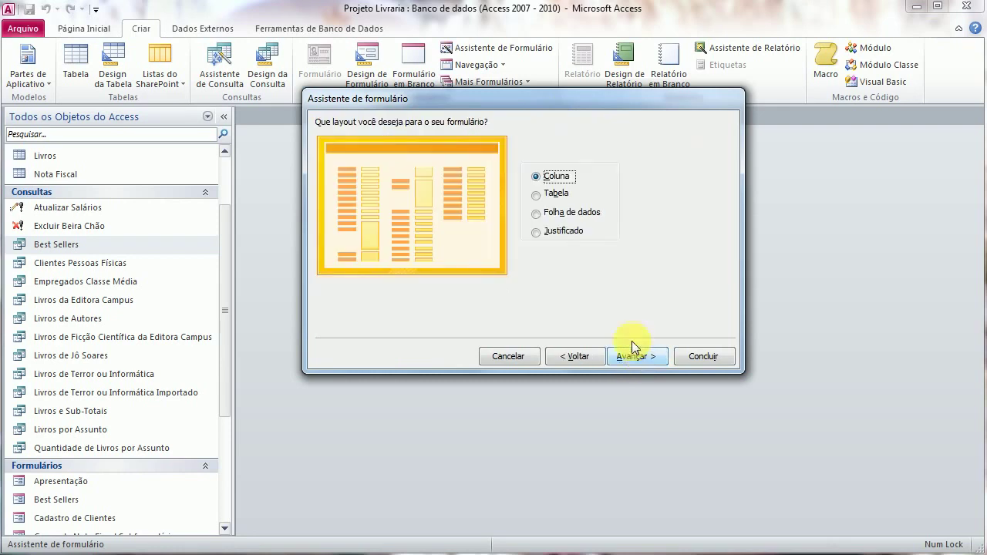
{"action": "left_click", "coordinate": [553, 201]}
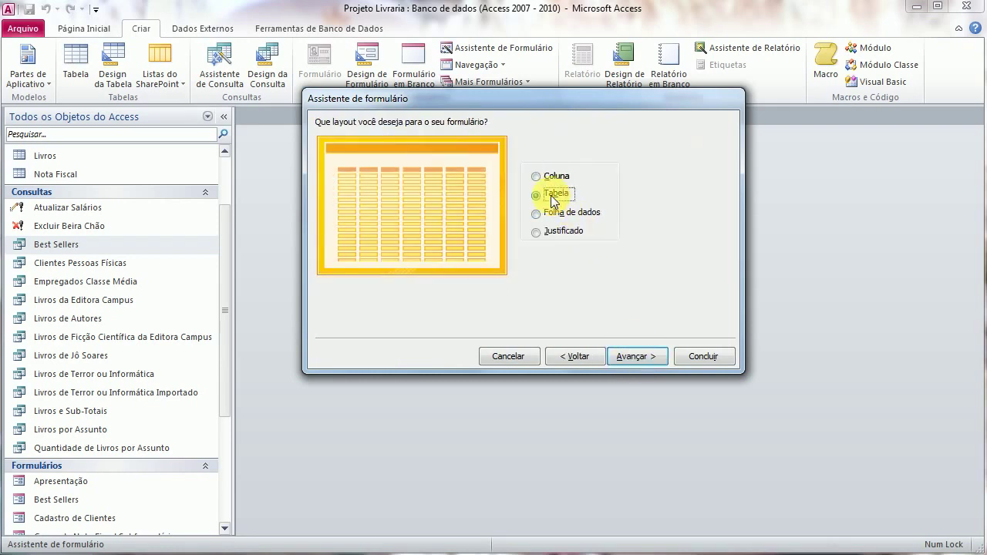
{"action": "left_click", "coordinate": [642, 356]}
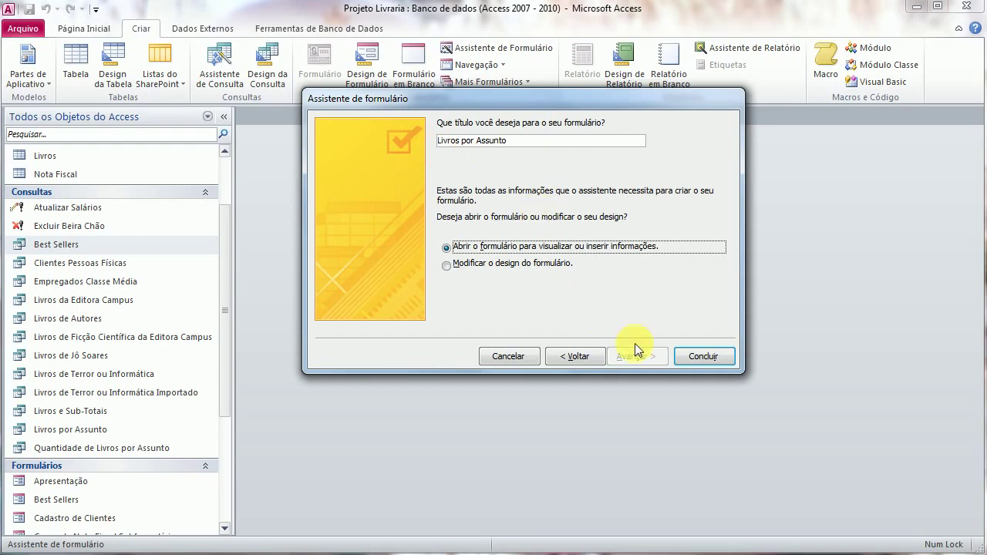
{"action": "left_click", "coordinate": [704, 357]}
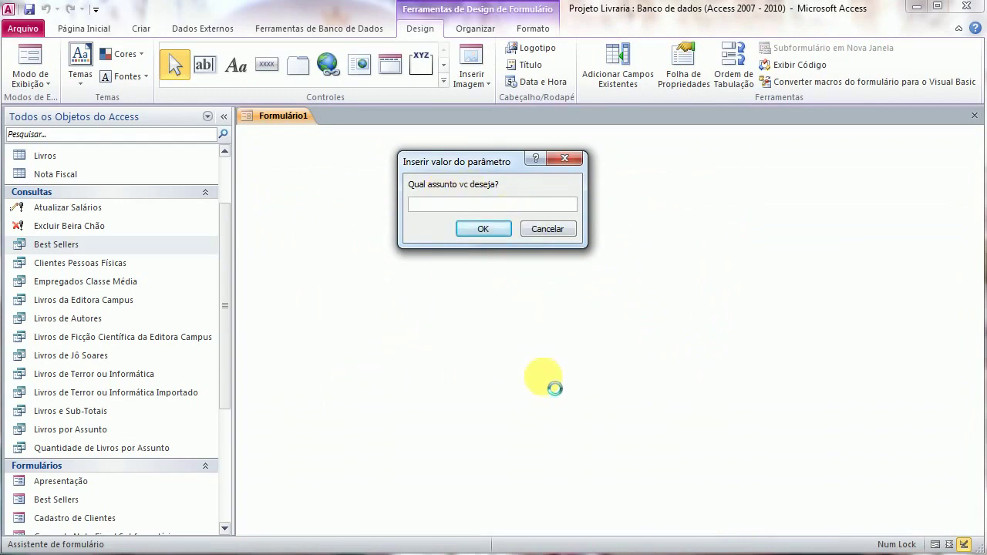
{"action": "type", "text": "Fic"}
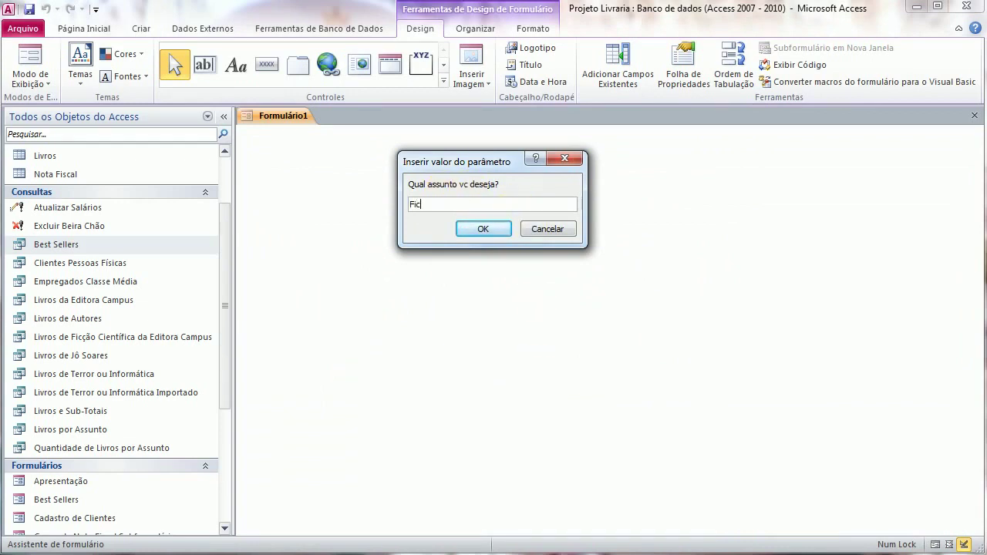
{"action": "left_click", "coordinate": [482, 229]}
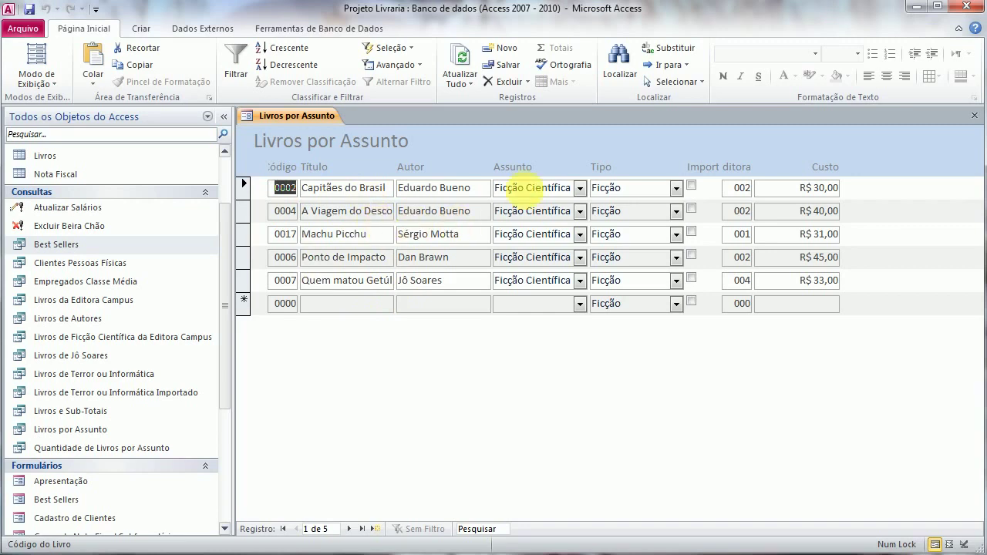
Step: Reduce the height of the Livros por Assunto title label in layout view so it clears the column headings
{"action": "left_click", "coordinate": [37, 79]}
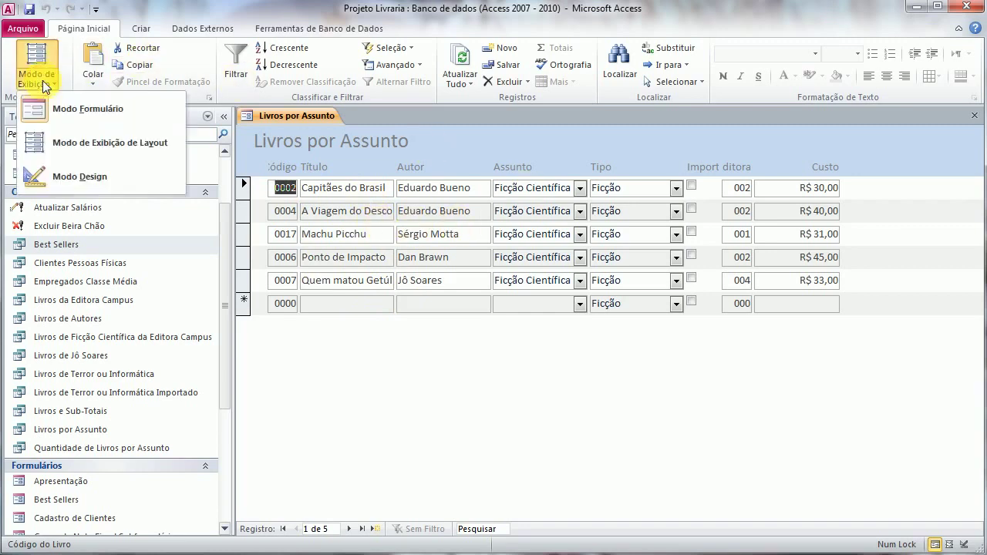
{"action": "left_click", "coordinate": [59, 140]}
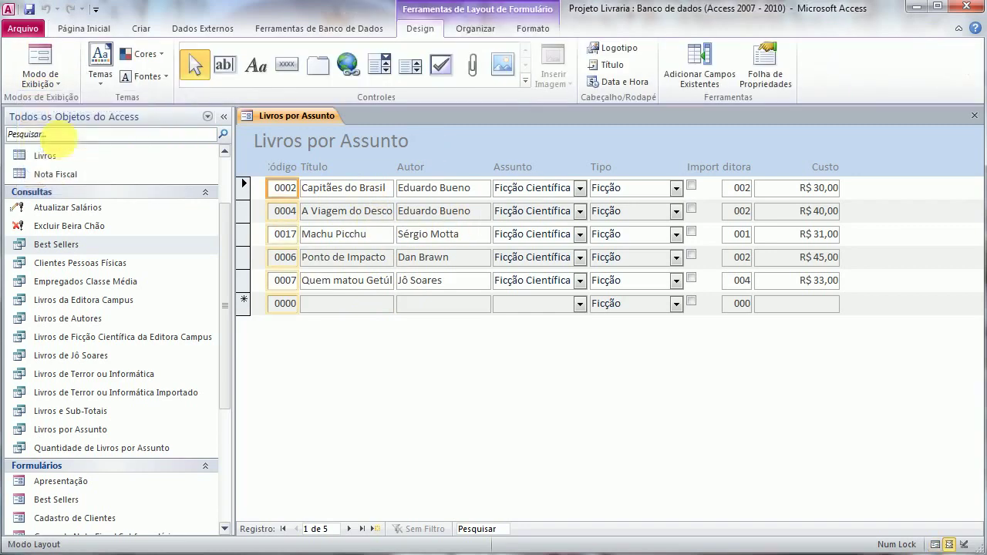
{"action": "left_click", "coordinate": [285, 174]}
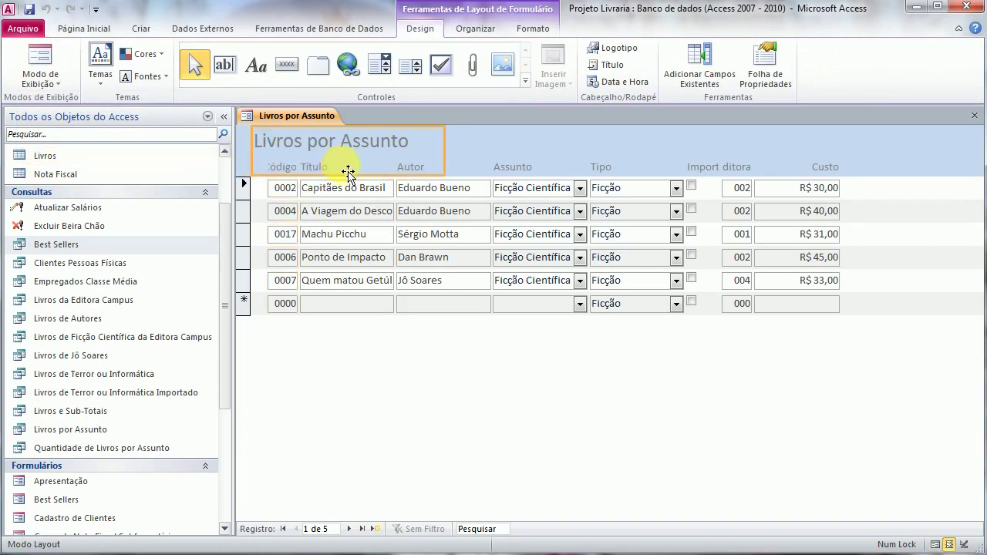
{"action": "left_click_drag", "start_coordinate": [355, 189], "coordinate": [350, 164]}
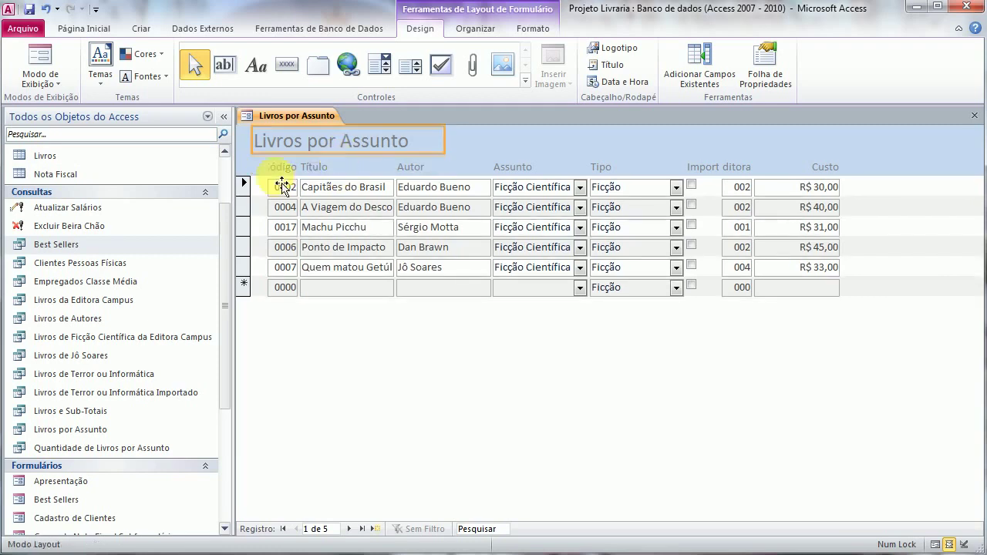
Step: Widen the Código column heading so that its whole text fits
{"action": "left_click", "coordinate": [286, 170]}
{"action": "left_click", "coordinate": [266, 167]}
{"action": "key", "text": "Return"}
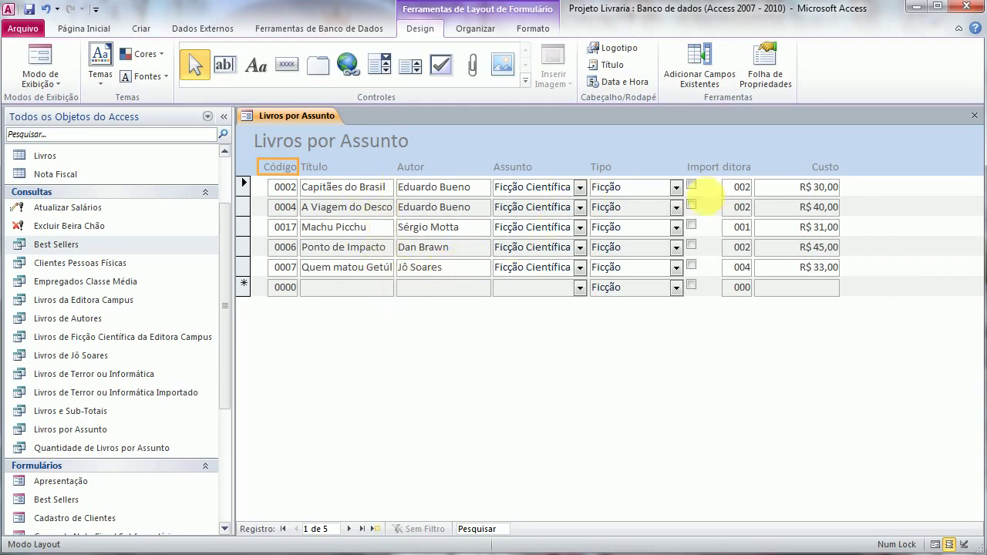
Step: Shift the Autor, Assunto, Tipo, Importado?, Editora and Custo fields together with their headings to the right, leaving room beside the Título column
{"action": "left_click", "coordinate": [440, 196]}
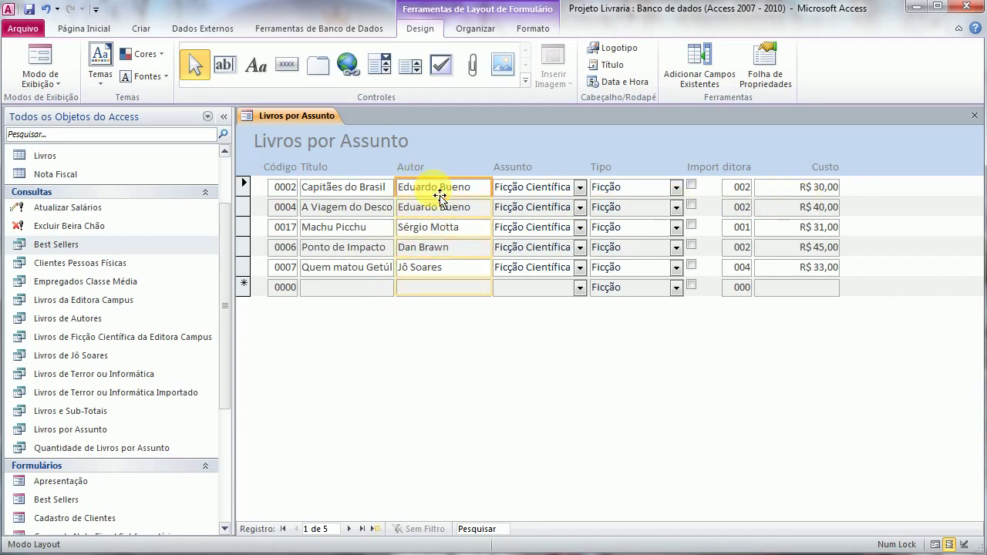
{"action": "left_click", "coordinate": [814, 196], "text": "ctrl"}
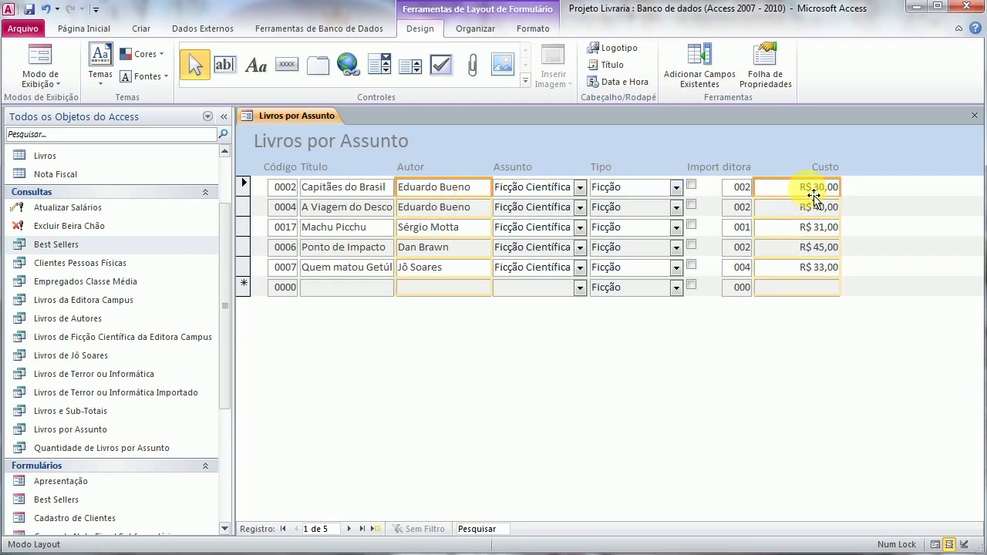
{"action": "left_click", "coordinate": [523, 202], "text": "ctrl"}
{"action": "left_click", "coordinate": [660, 195], "text": "ctrl"}
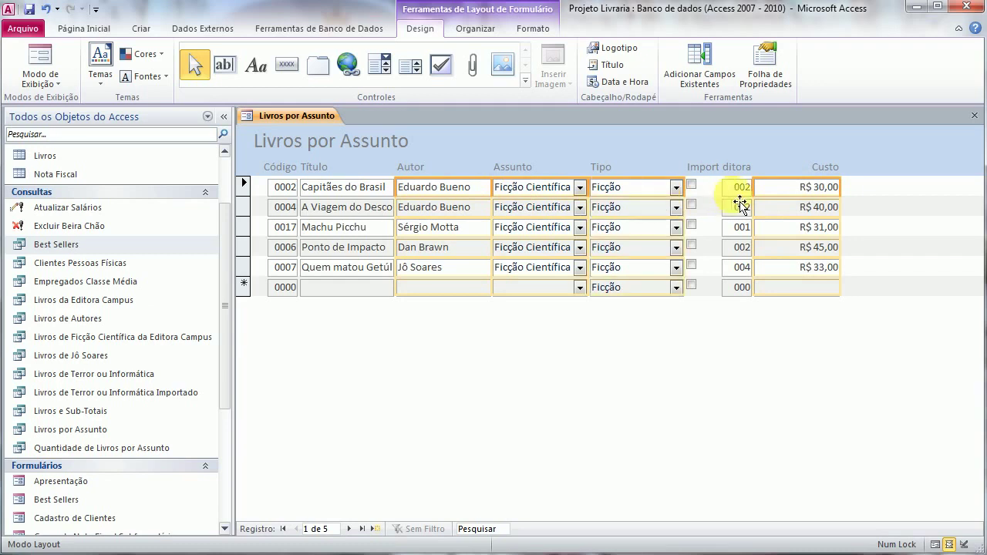
{"action": "left_click", "coordinate": [690, 185], "text": "ctrl"}
{"action": "left_click", "coordinate": [741, 190], "text": "ctrl"}
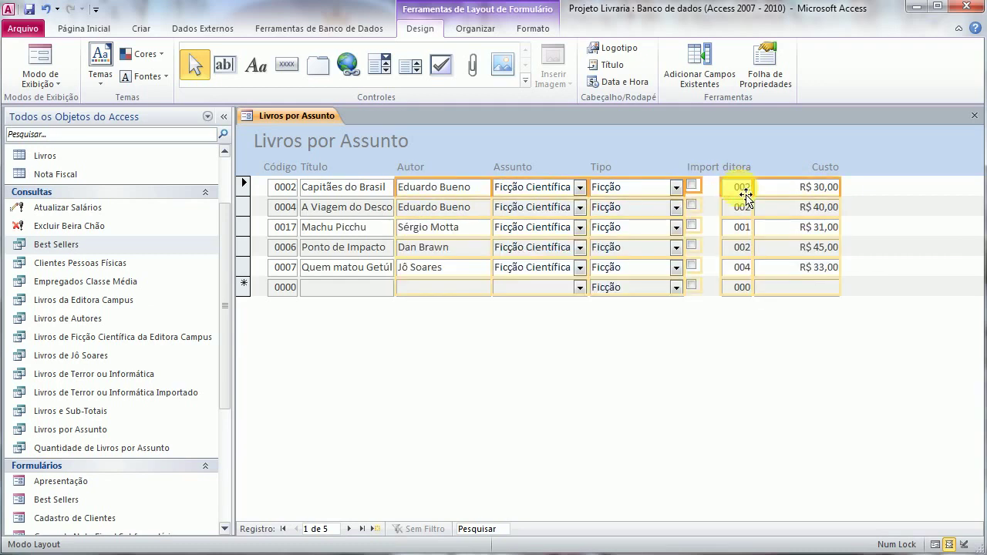
{"action": "left_click", "coordinate": [442, 169], "text": "ctrl"}
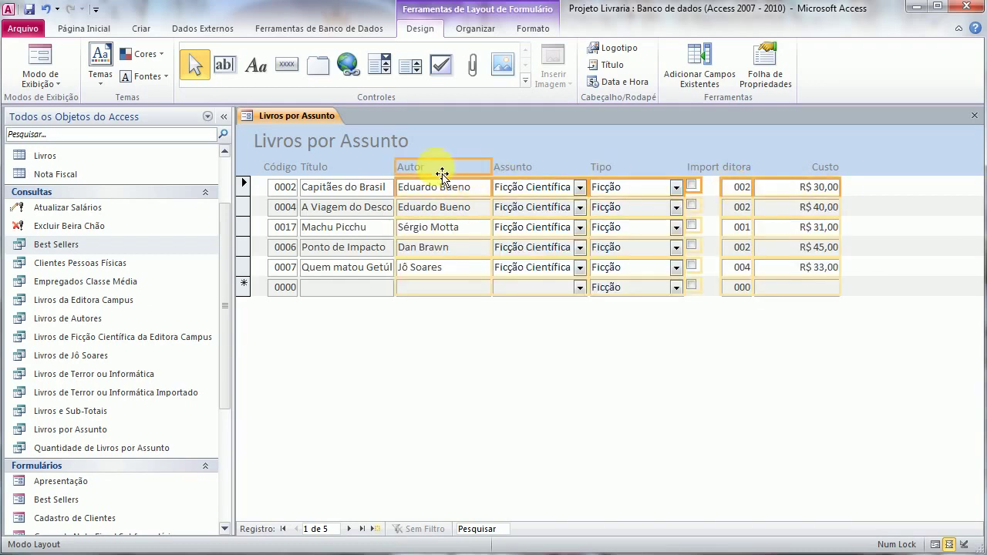
{"action": "left_click", "coordinate": [523, 173], "text": "ctrl"}
{"action": "left_click", "coordinate": [614, 169], "text": "ctrl"}
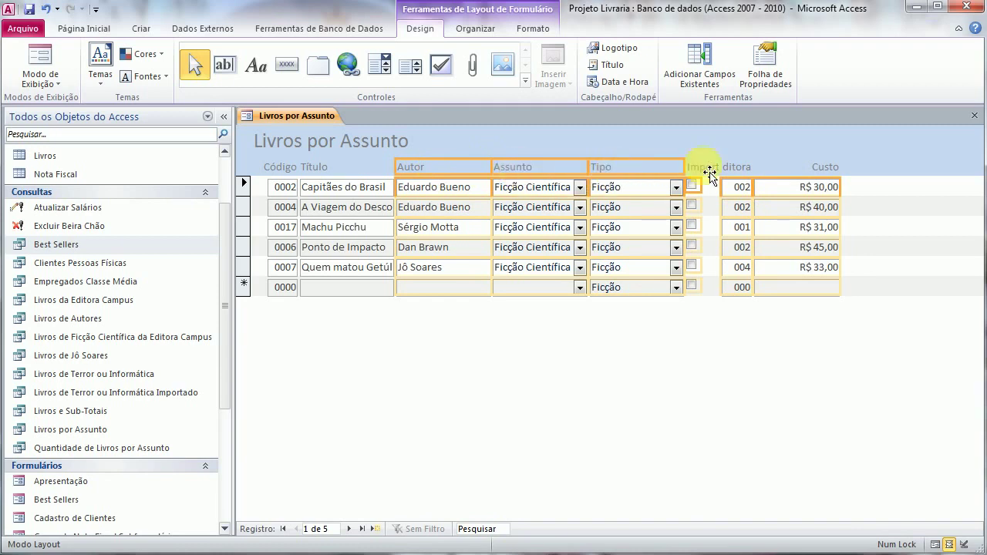
{"action": "left_click", "coordinate": [717, 171], "text": "ctrl"}
{"action": "left_click", "coordinate": [754, 170], "text": "ctrl"}
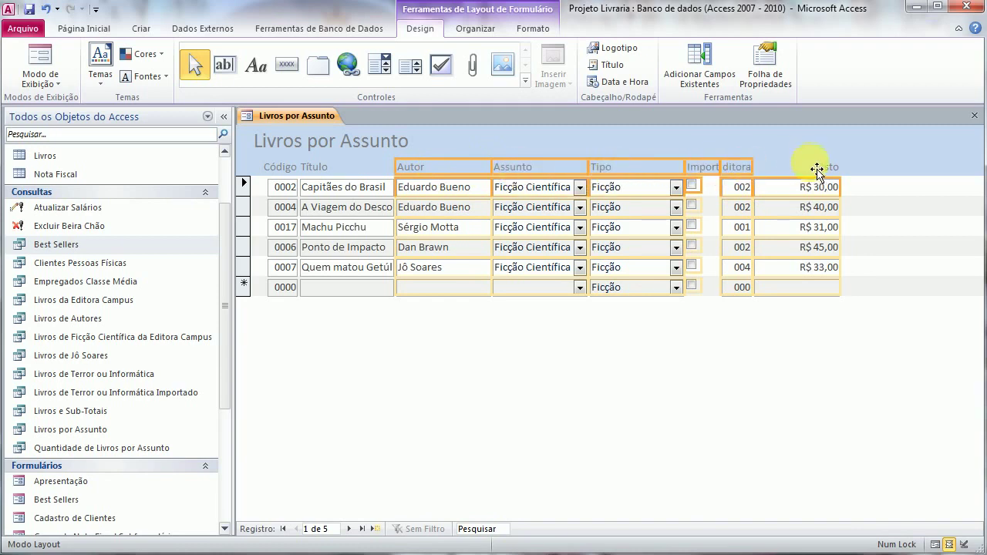
{"action": "left_click", "coordinate": [838, 169], "text": "ctrl"}
{"action": "key", "text": "Right"}
{"action": "key", "text": "Right"}
{"action": "key", "text": "Right"}
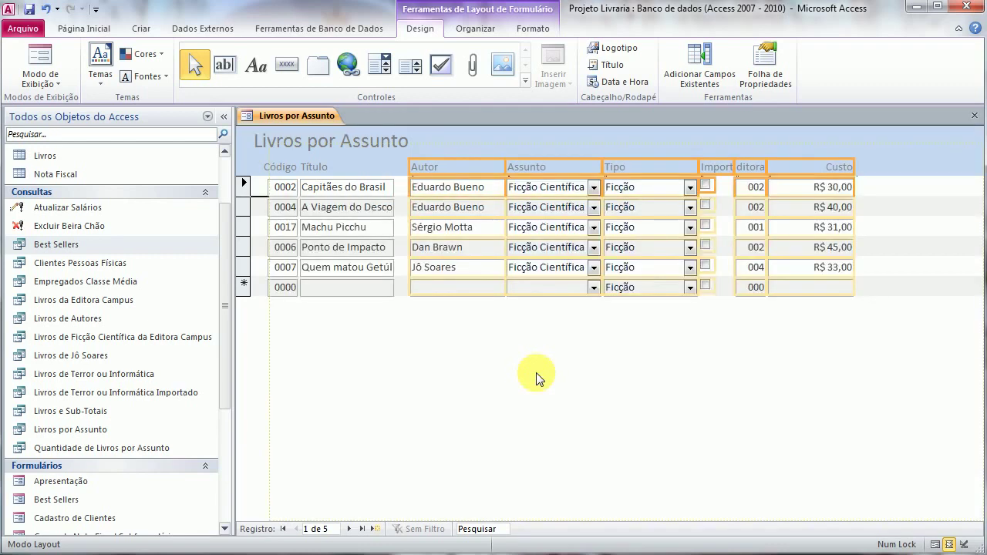
{"action": "key", "text": "Right"}
{"action": "key", "text": "Right"}
{"action": "key", "text": "Right"}
{"action": "key", "text": "Right"}
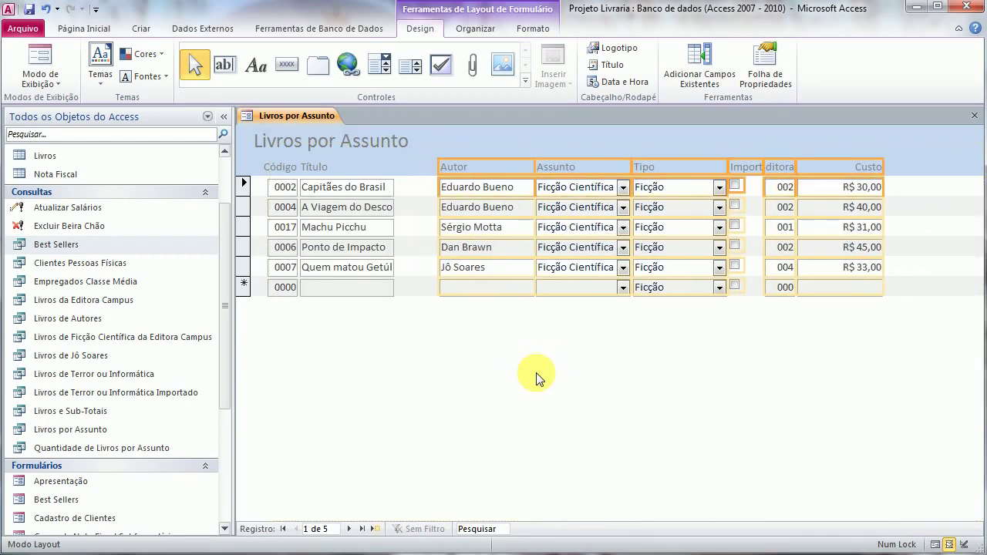
{"action": "key", "text": "Right"}
{"action": "key", "text": "Right"}
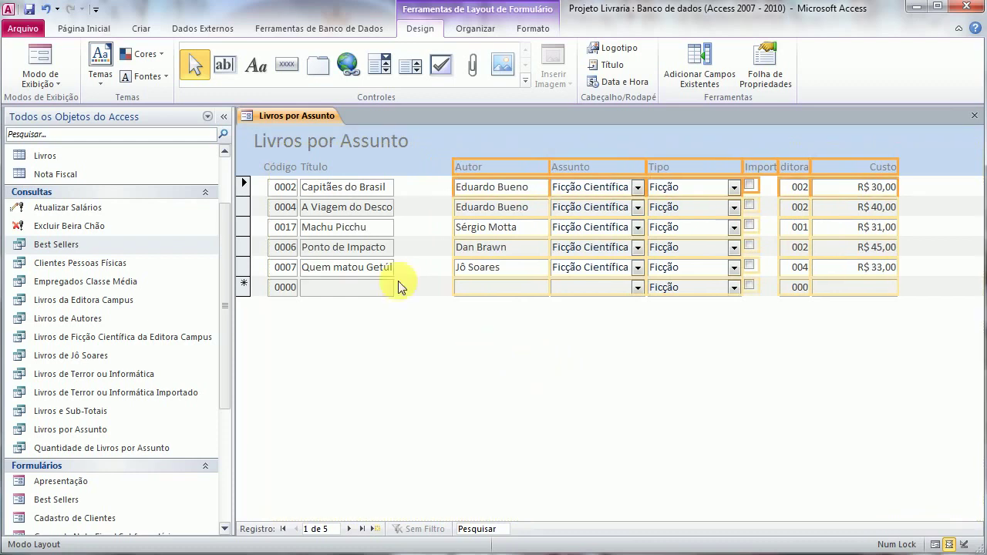
Step: Widen the Título column so the full book titles fit, and extend the Importado? heading leftward to fit its whole text
{"action": "left_click", "coordinate": [360, 231]}
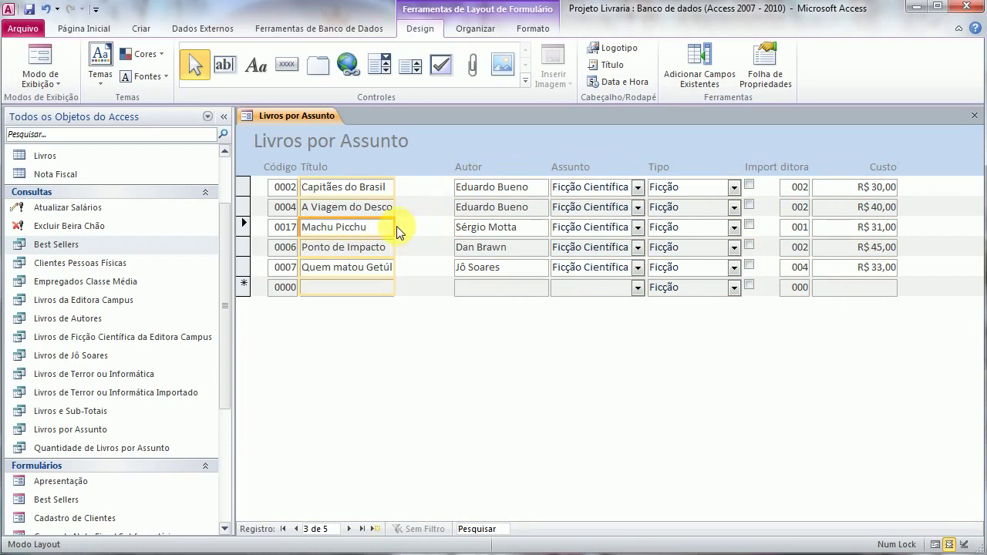
{"action": "left_click_drag", "start_coordinate": [407, 238], "coordinate": [458, 248]}
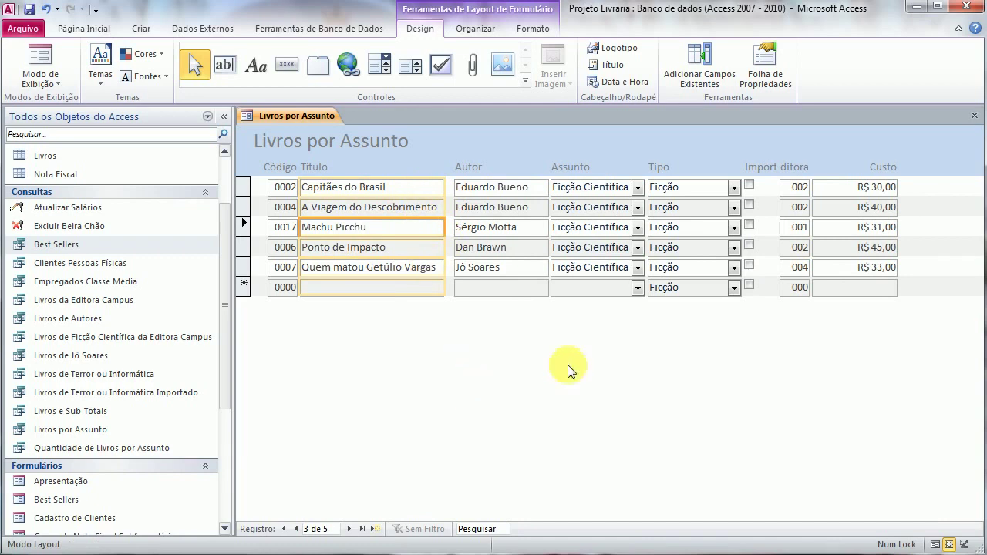
{"action": "left_click", "coordinate": [769, 167]}
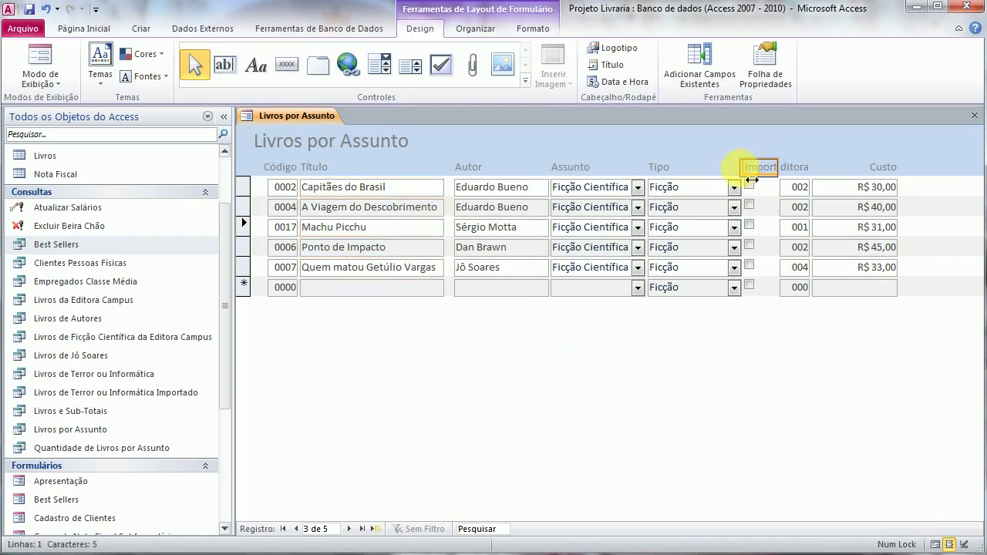
{"action": "left_click_drag", "start_coordinate": [741, 184], "coordinate": [729, 184]}
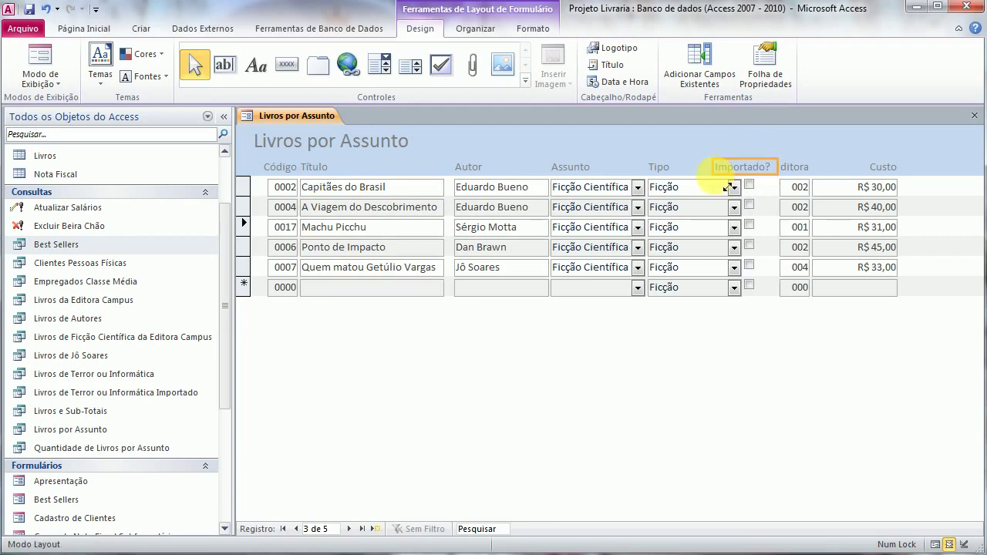
Step: Narrow the Custo column from its left edge and move the Editora field and heading right into the freed space
{"action": "left_click", "coordinate": [851, 191]}
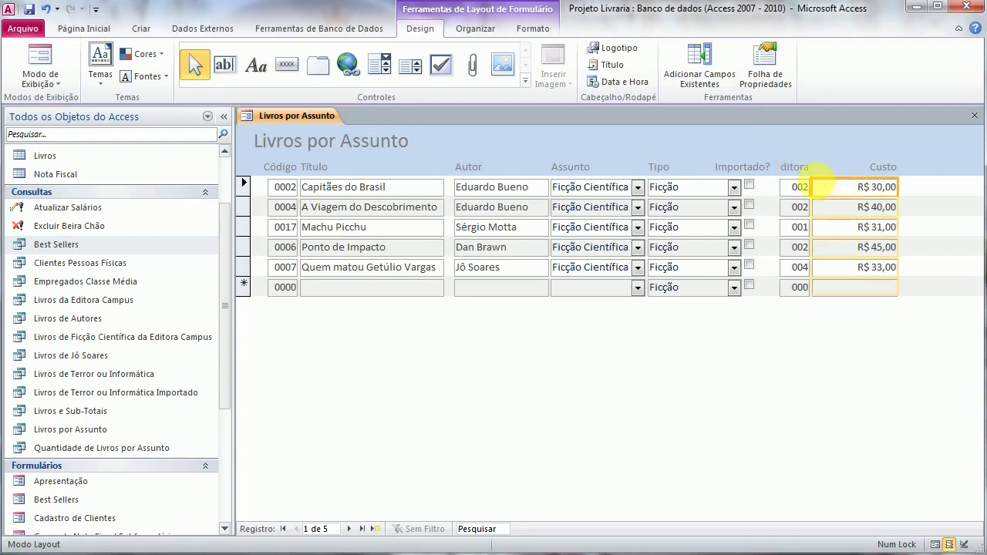
{"action": "mouse_move", "coordinate": [825, 197]}
{"action": "left_mouse_down"}
{"action": "mouse_move", "coordinate": [849, 195]}
{"action": "mouse_move", "coordinate": [839, 197]}
{"action": "left_mouse_up"}
{"action": "left_click", "coordinate": [802, 188]}
{"action": "left_click_drag", "start_coordinate": [805, 170], "coordinate": [809, 214]}
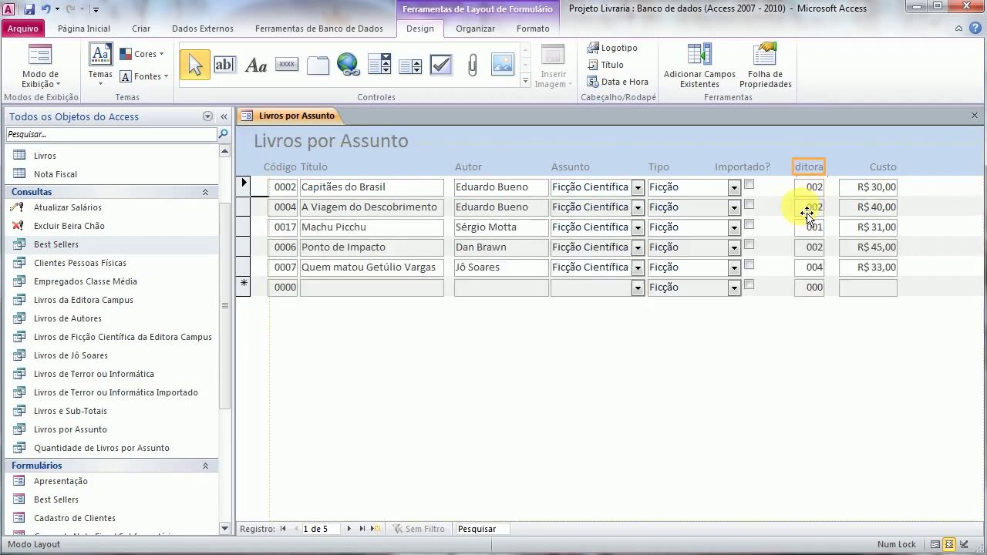
{"action": "left_click", "coordinate": [792, 141]}
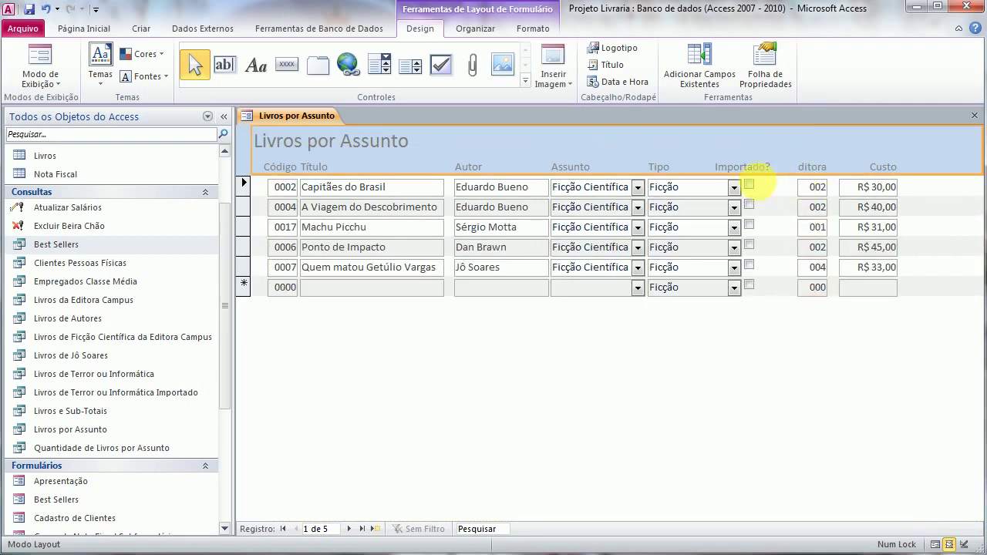
{"action": "left_click", "coordinate": [924, 227]}
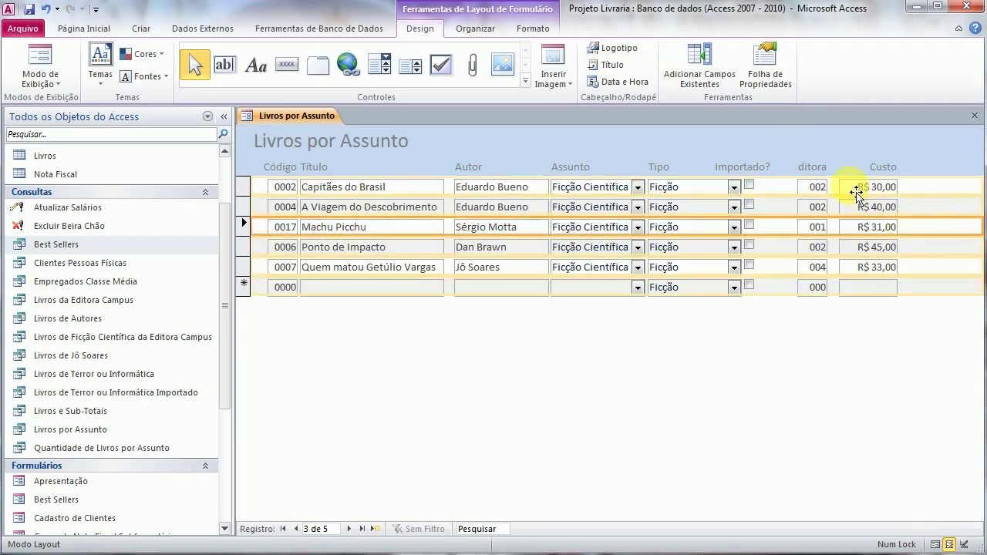
Step: Widen the Editora heading leftward so that its whole text fits
{"action": "left_click", "coordinate": [821, 170]}
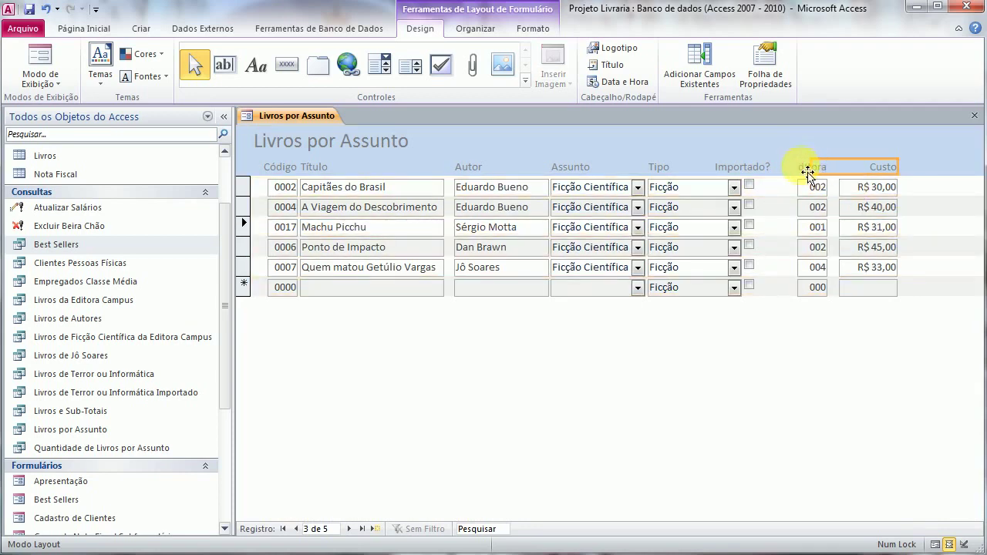
{"action": "left_click", "coordinate": [805, 171]}
{"action": "left_click", "coordinate": [808, 178]}
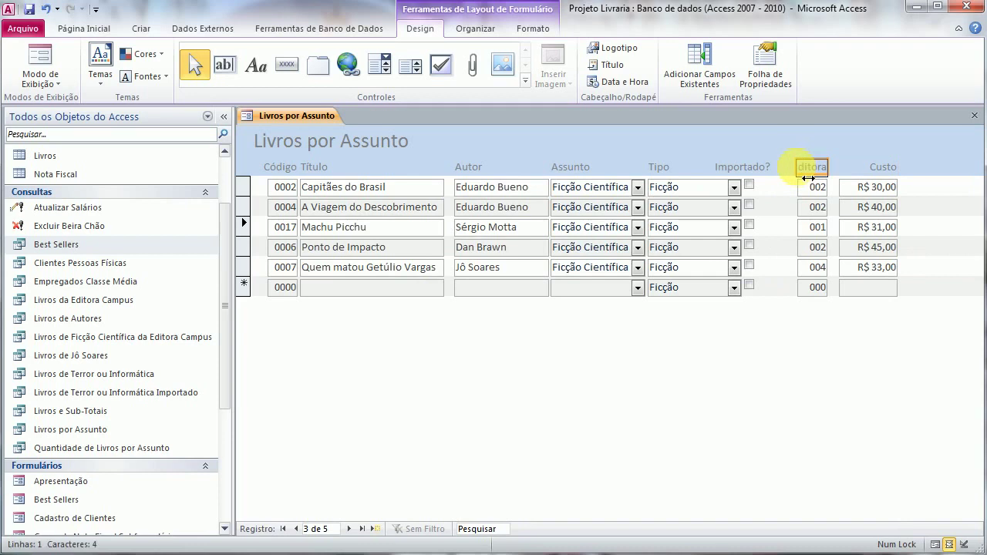
{"action": "key", "text": "Return"}
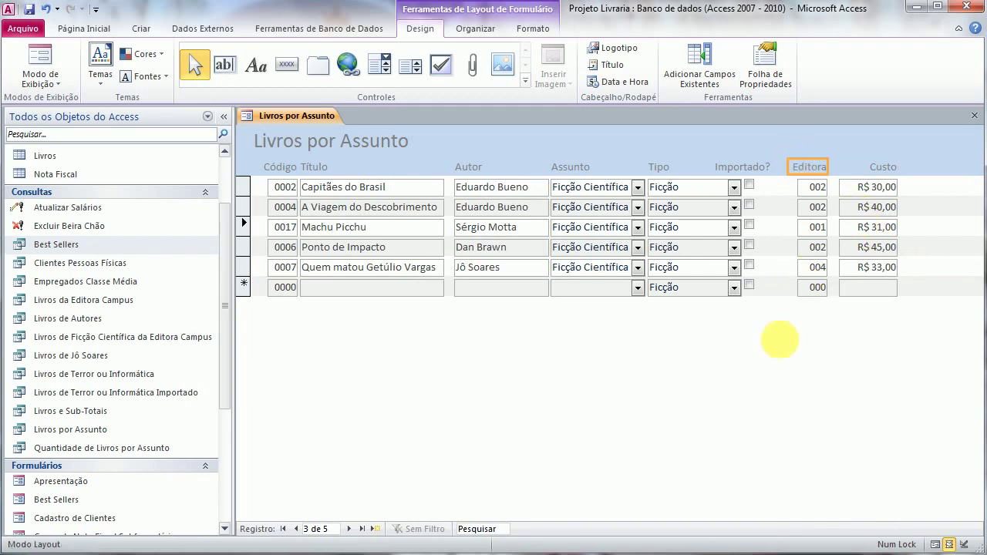
Step: Nudge the Importado? heading and its check boxes to the right, away from the Tipo column
{"action": "left_click", "coordinate": [745, 168]}
{"action": "key", "text": "Right"}
{"action": "key", "text": "Right"}
{"action": "key", "text": "Right"}
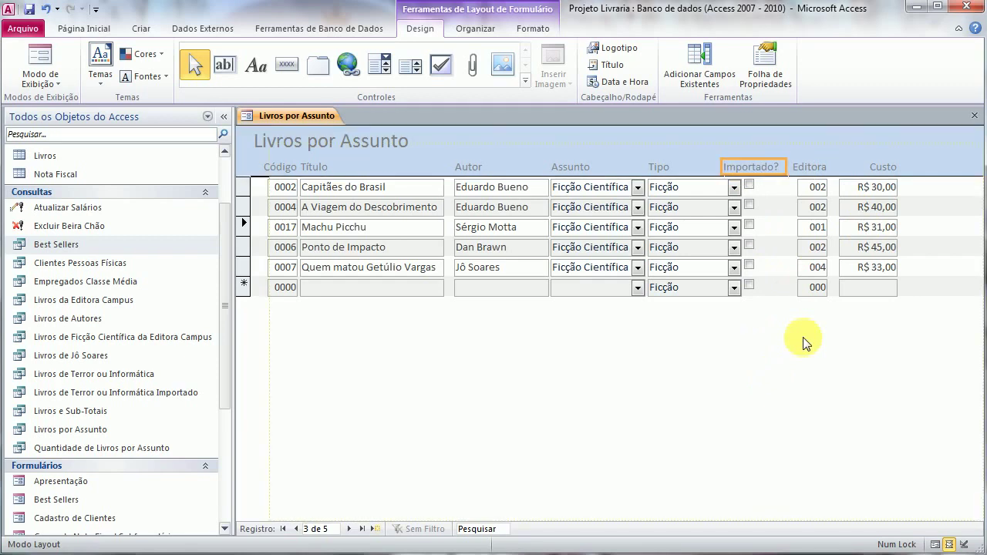
{"action": "left_click", "coordinate": [752, 190]}
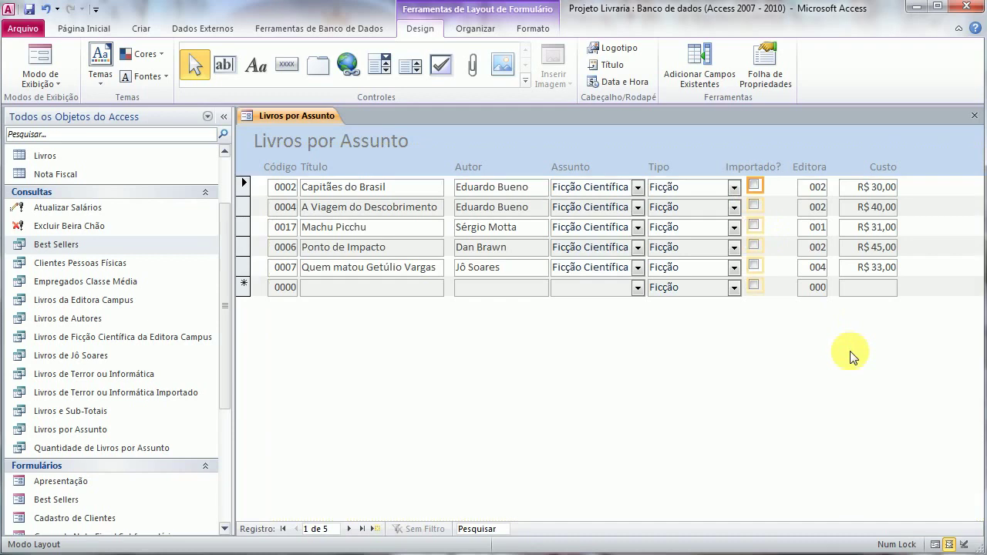
{"action": "left_click", "coordinate": [796, 389]}
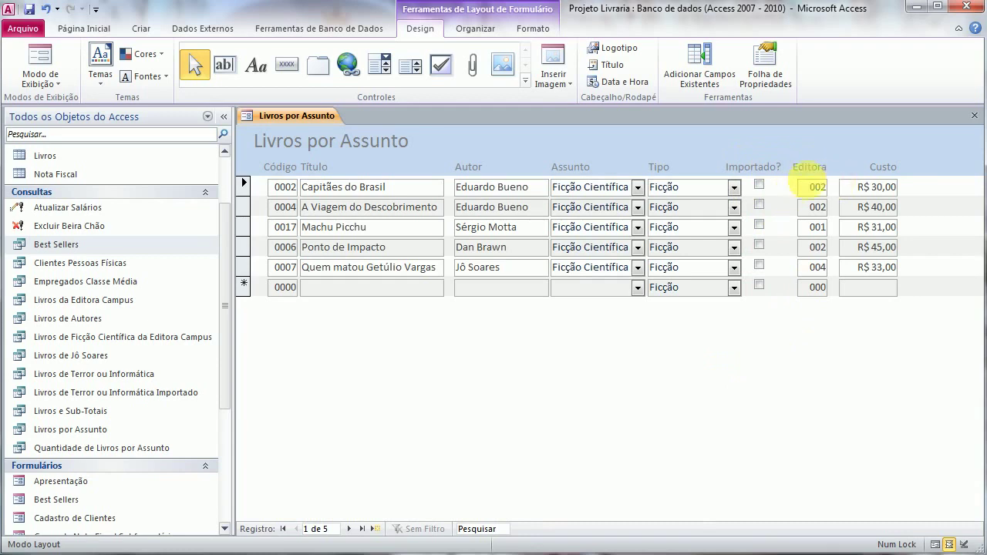
Step: Move the Editora and Custo fields with their headings slightly right to open a gap after the Importado? column
{"action": "left_click", "coordinate": [817, 174]}
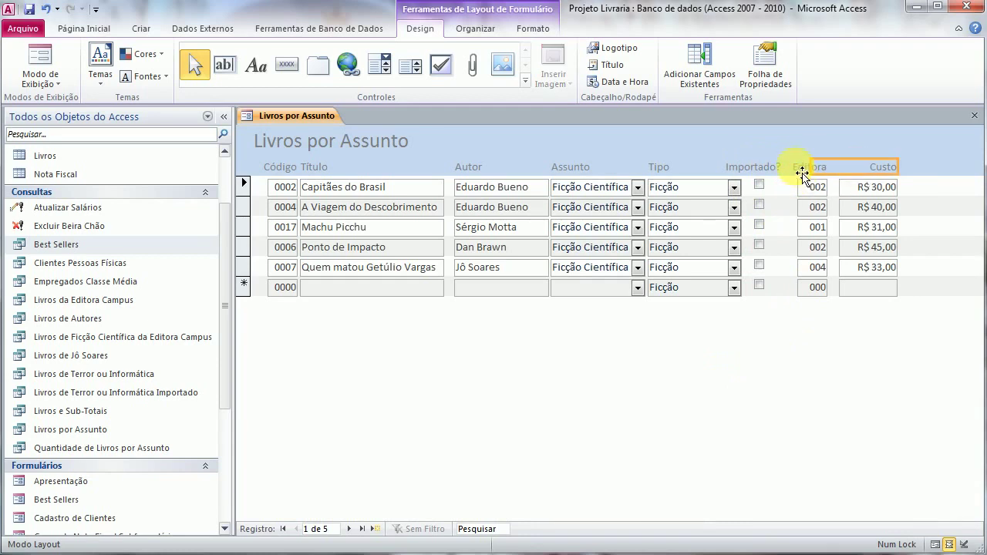
{"action": "left_click", "coordinate": [819, 249], "text": "ctrl"}
{"action": "left_click", "coordinate": [877, 249], "text": "ctrl"}
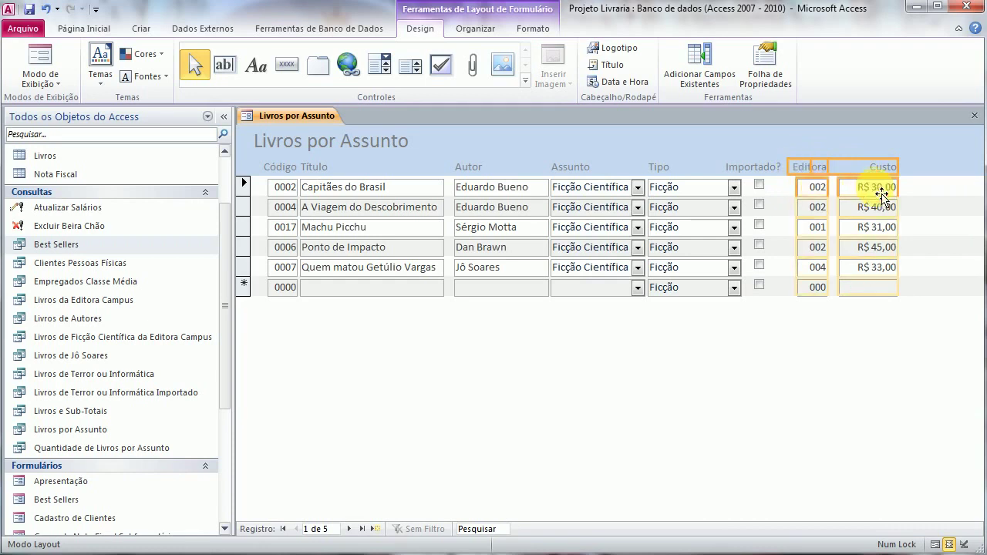
{"action": "key", "text": "Right"}
{"action": "key", "text": "Right"}
{"action": "key", "text": "Right"}
{"action": "key", "text": "Right"}
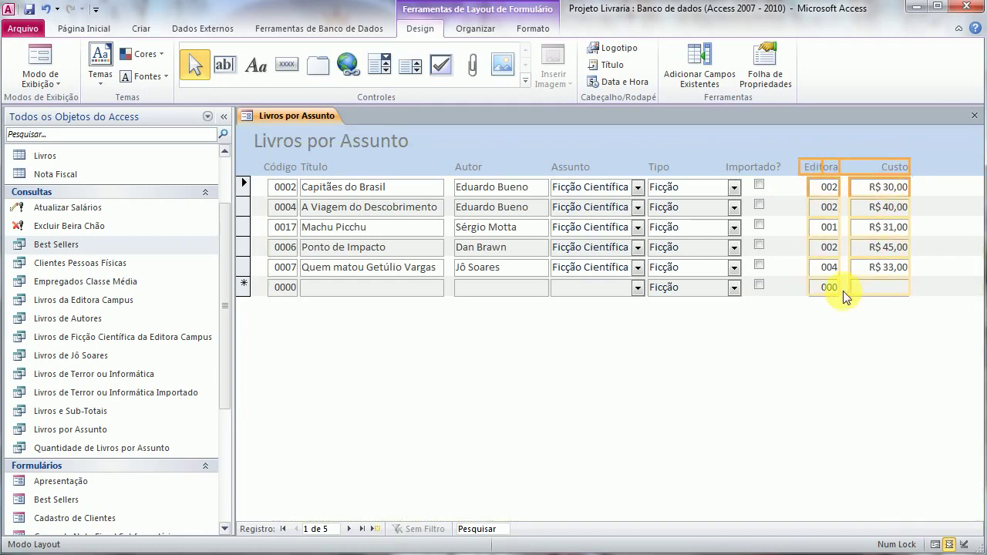
Step: Shift the Importado? heading further right and align its check boxes beneath the heading's middle
{"action": "left_click", "coordinate": [746, 168]}
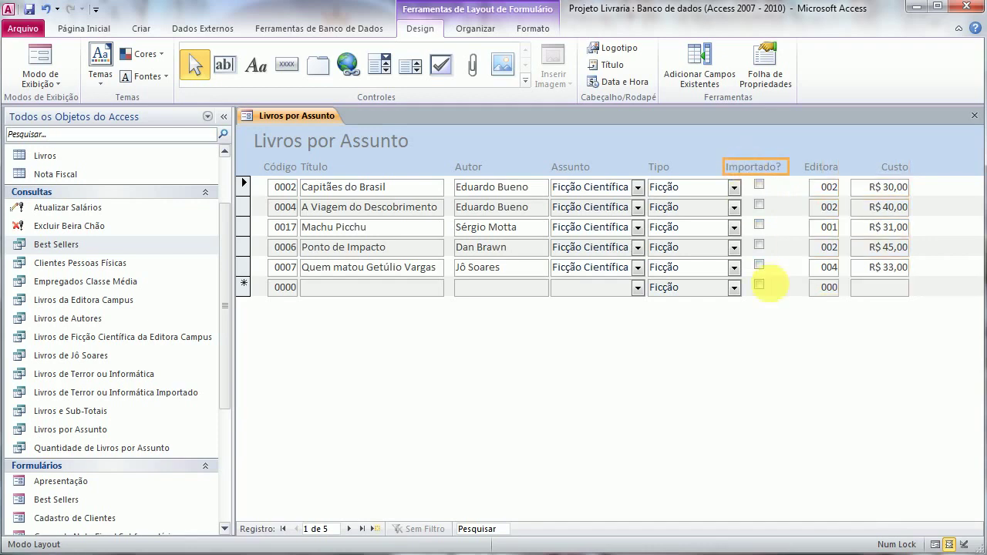
{"action": "key", "text": "Right"}
{"action": "key", "text": "Right"}
{"action": "key", "text": "Right"}
{"action": "key", "text": "Right"}
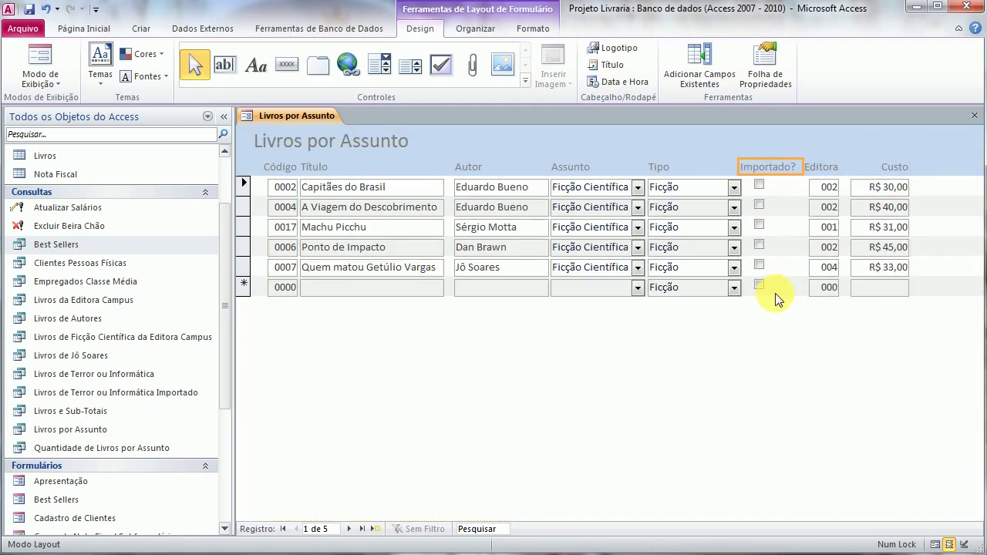
{"action": "left_click", "coordinate": [760, 185]}
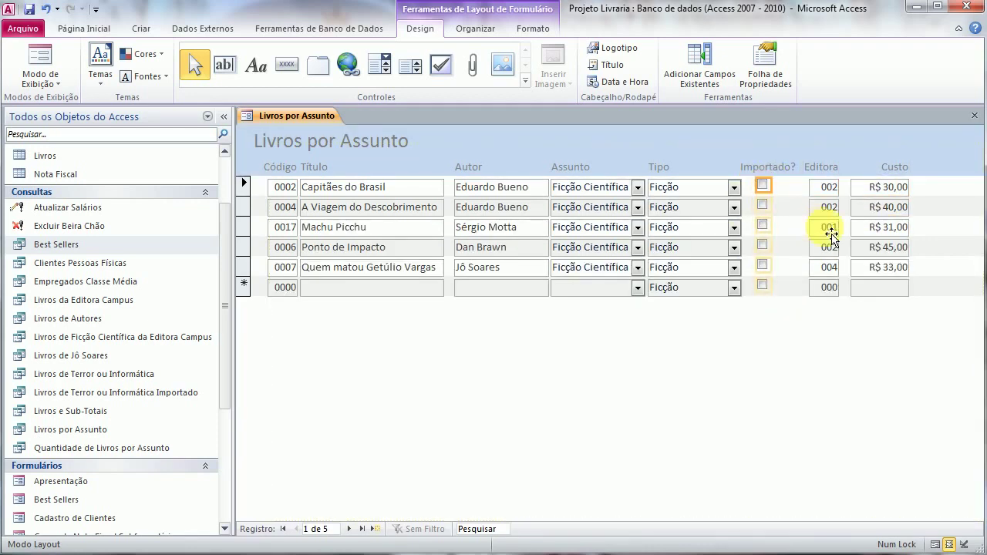
{"action": "left_click", "coordinate": [770, 372]}
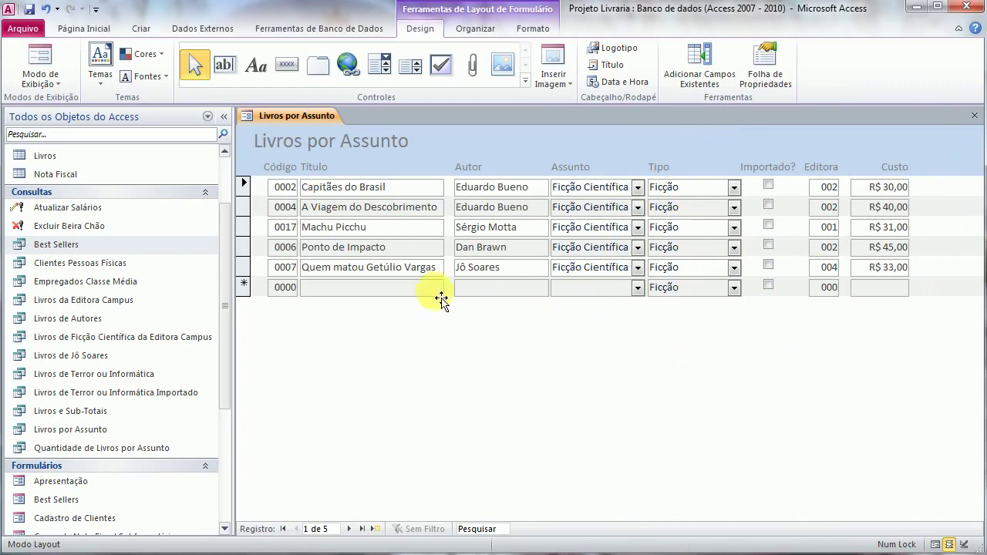
Step: Close the Livros por Assunto form and save its design changes
{"action": "left_click", "coordinate": [973, 115]}
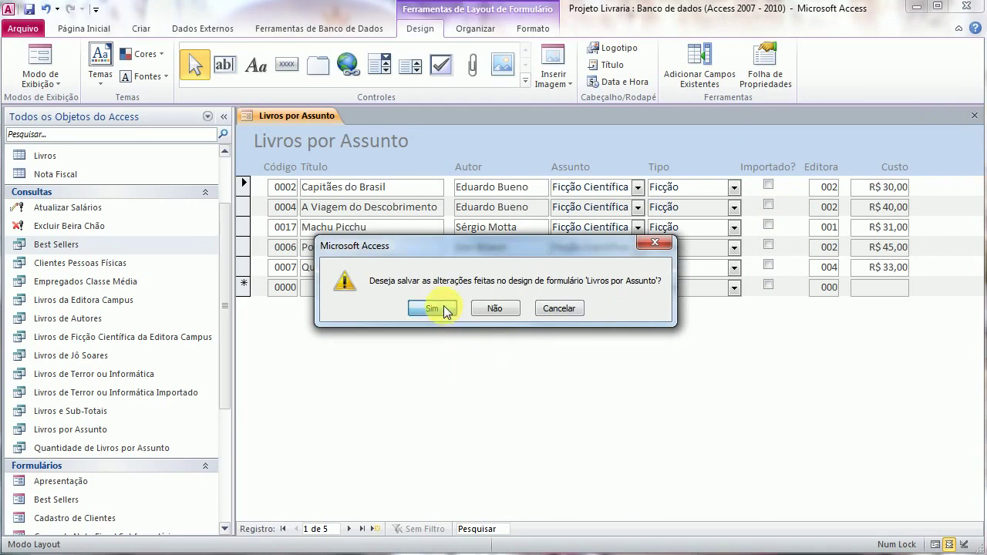
{"action": "left_click", "coordinate": [432, 309]}
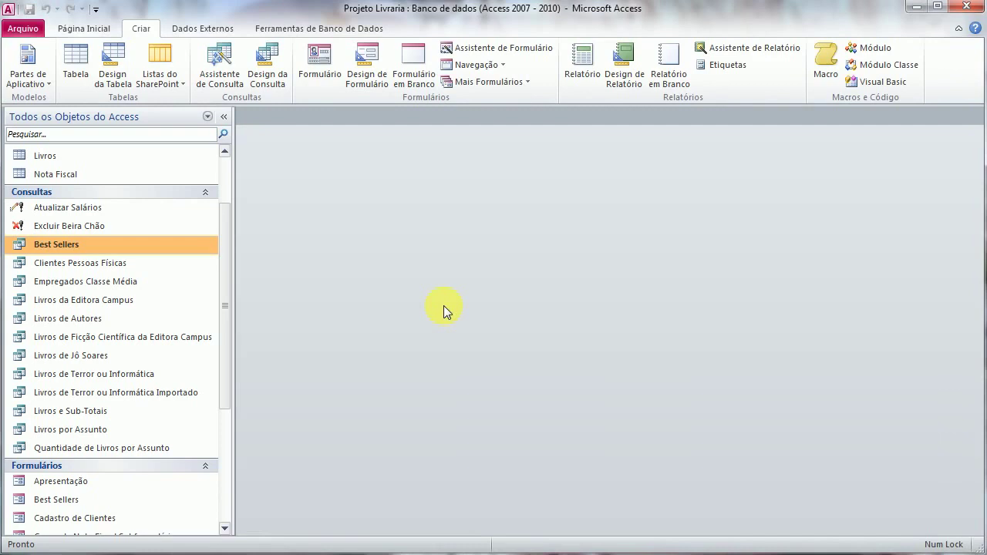
Step: Start a form with the form wizard from the Livros de Autores query, including all of its fields
{"action": "left_click", "coordinate": [493, 48]}
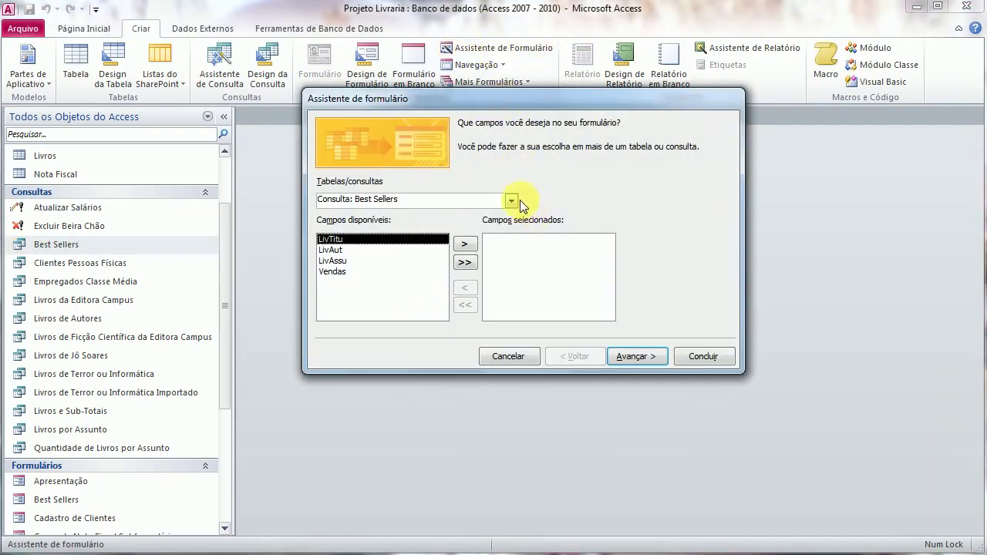
{"action": "left_click", "coordinate": [512, 202]}
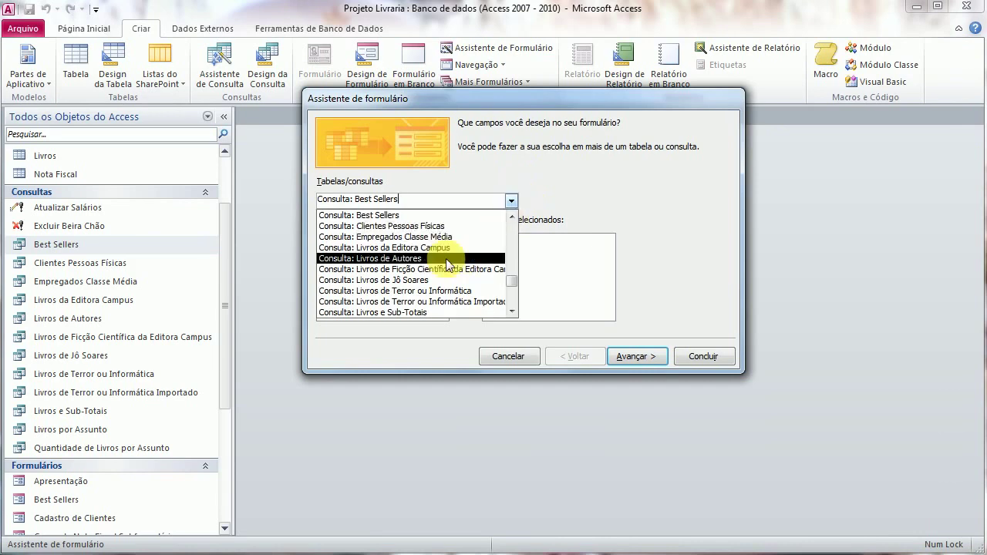
{"action": "scroll", "coordinate": [451, 268], "scroll_direction": "down", "scroll_amount": 1}
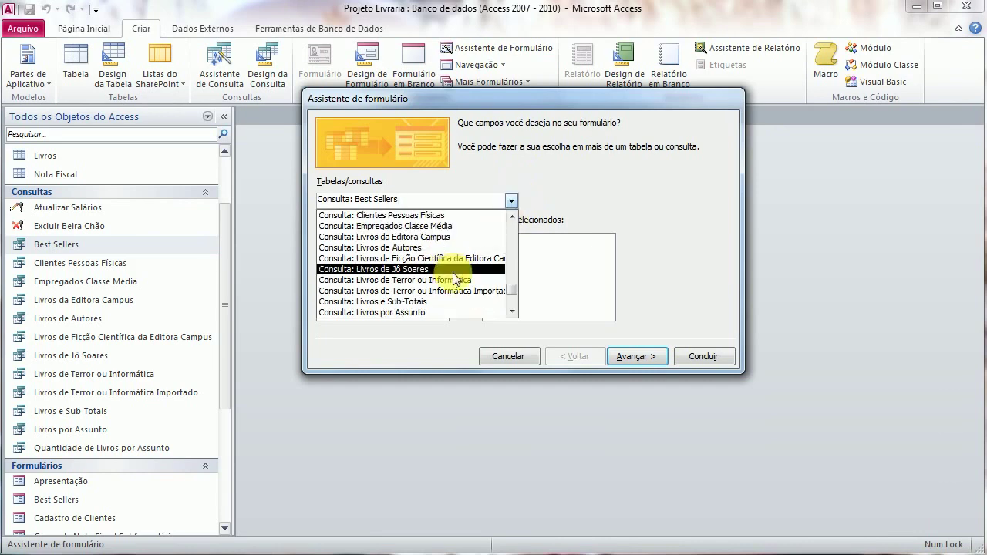
{"action": "left_click", "coordinate": [510, 312]}
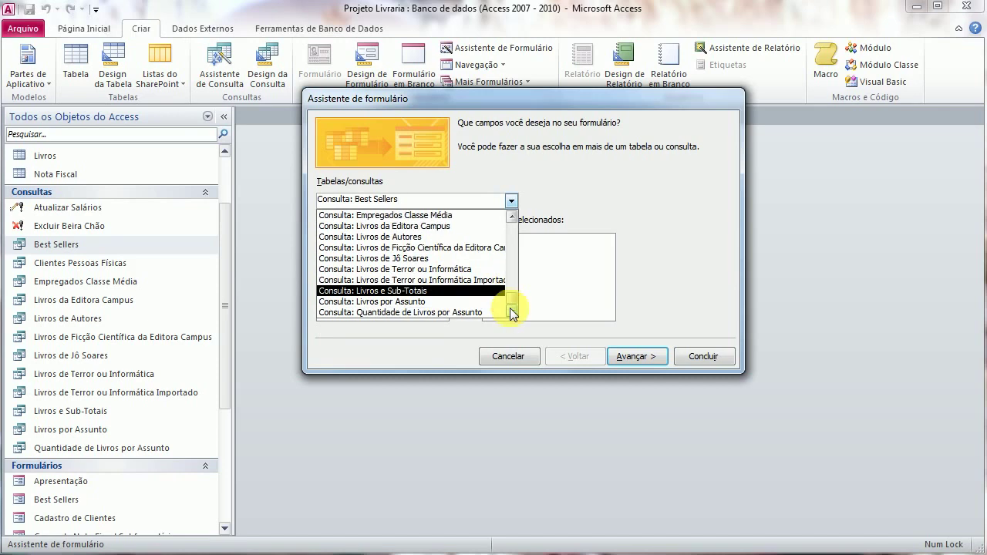
{"action": "left_click", "coordinate": [429, 237]}
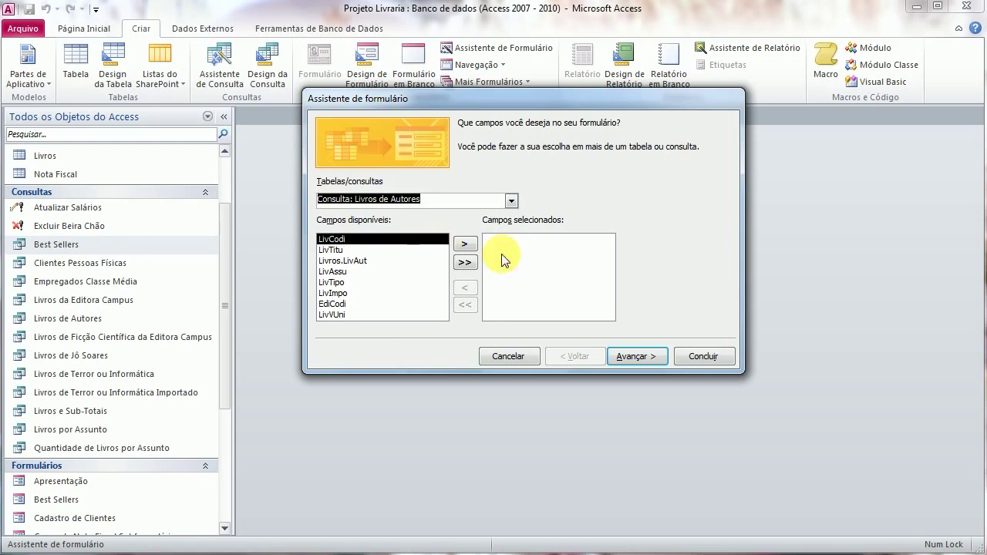
{"action": "left_click", "coordinate": [463, 263]}
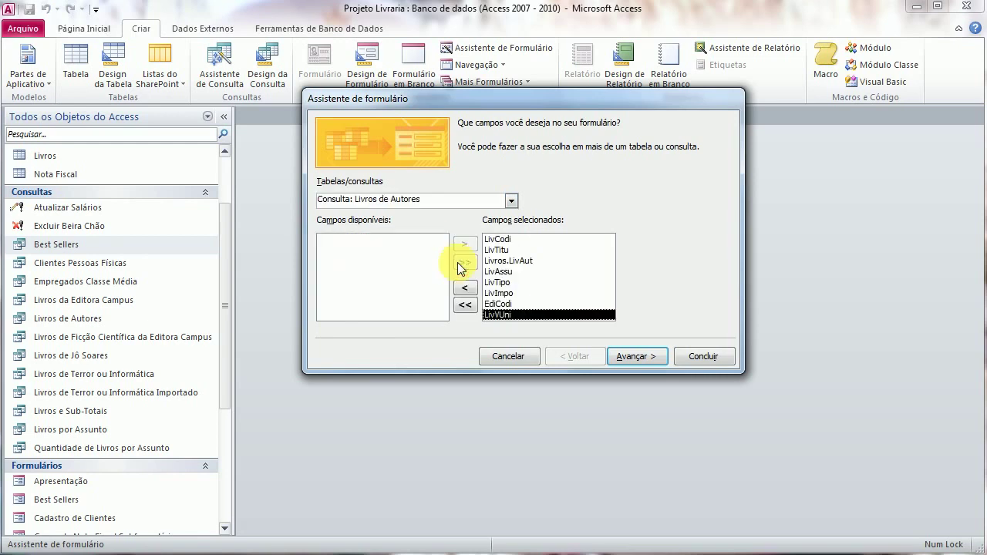
Step: Choose the Tabela layout, finish the form titled Livros de Autores and supply Jô as the author parameter
{"action": "left_click", "coordinate": [628, 355]}
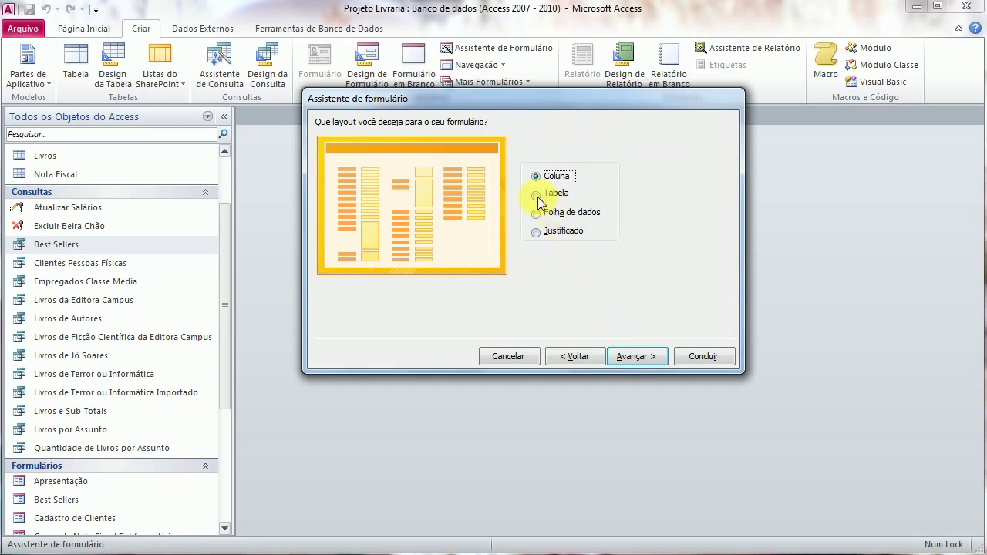
{"action": "left_click", "coordinate": [536, 196]}
{"action": "left_click", "coordinate": [639, 355]}
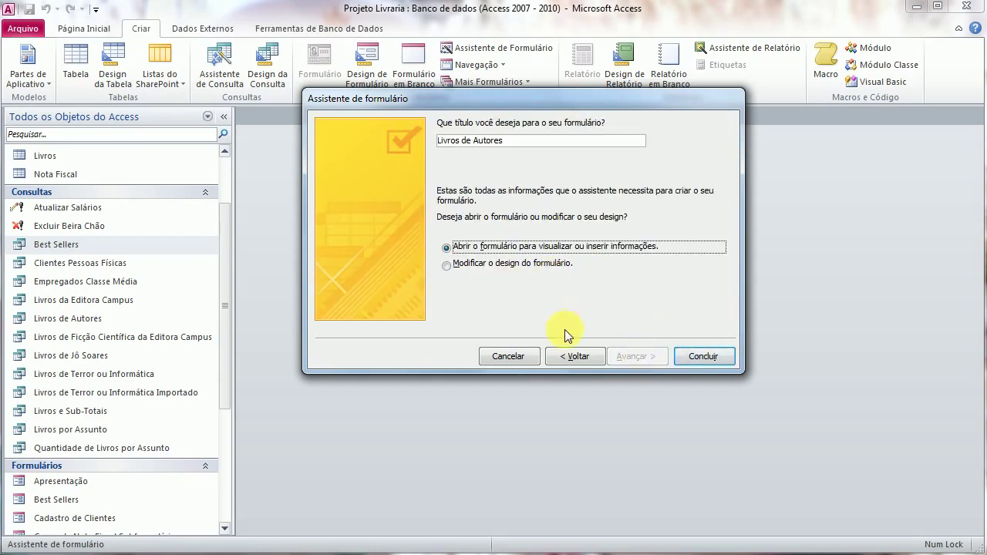
{"action": "left_click", "coordinate": [689, 360]}
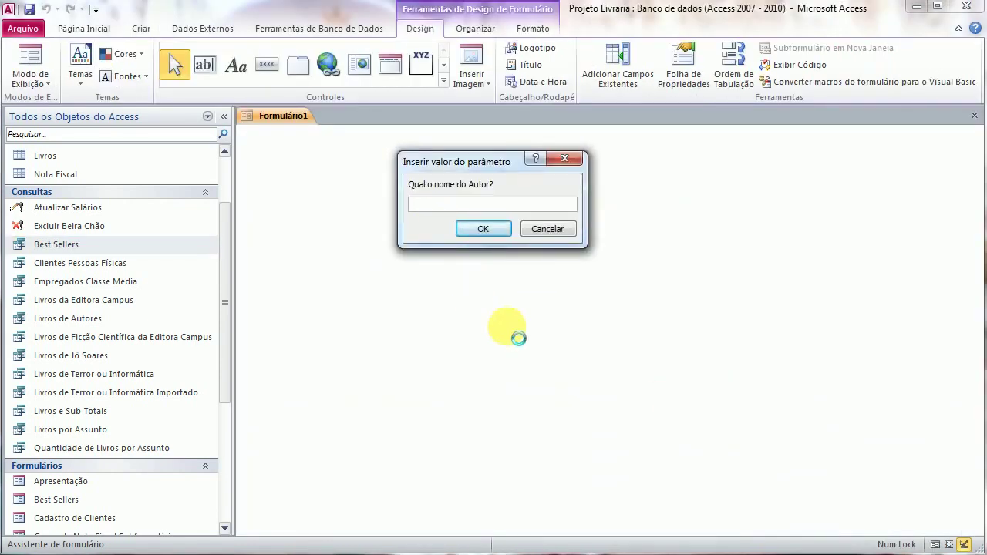
{"action": "type", "text": "Jô"}
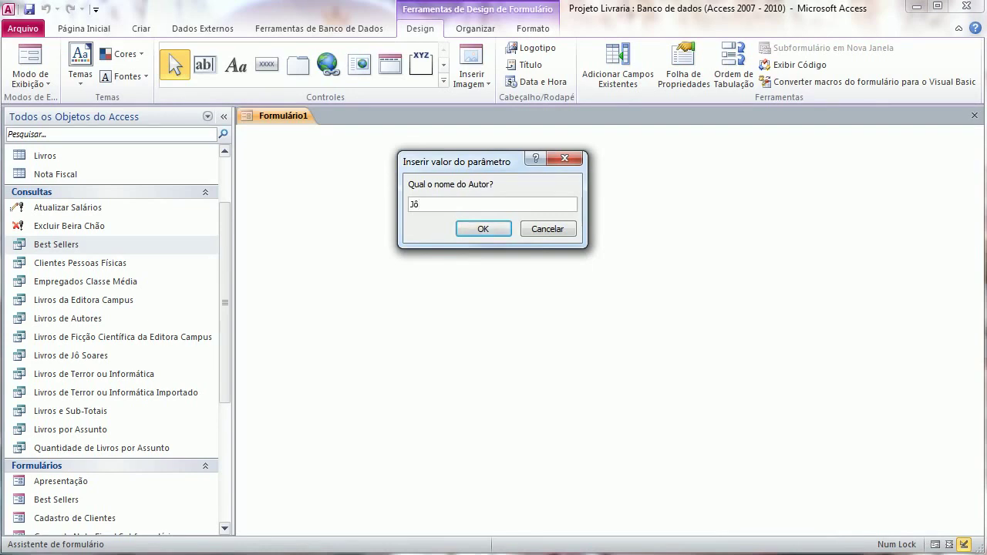
{"action": "left_click", "coordinate": [486, 230]}
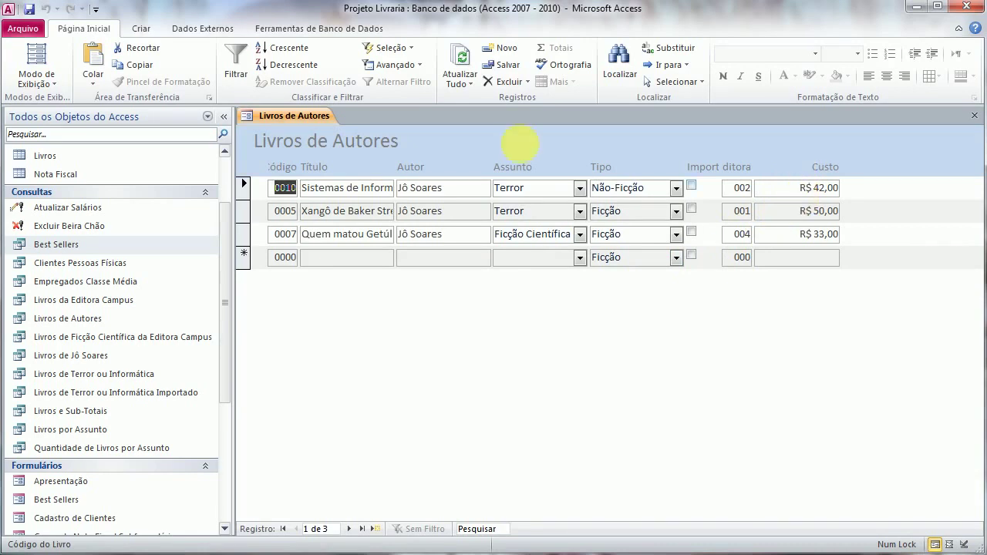
Step: Switch the Livros de Autores form to layout view and narrow the Custo column from its left side
{"action": "left_click", "coordinate": [51, 84]}
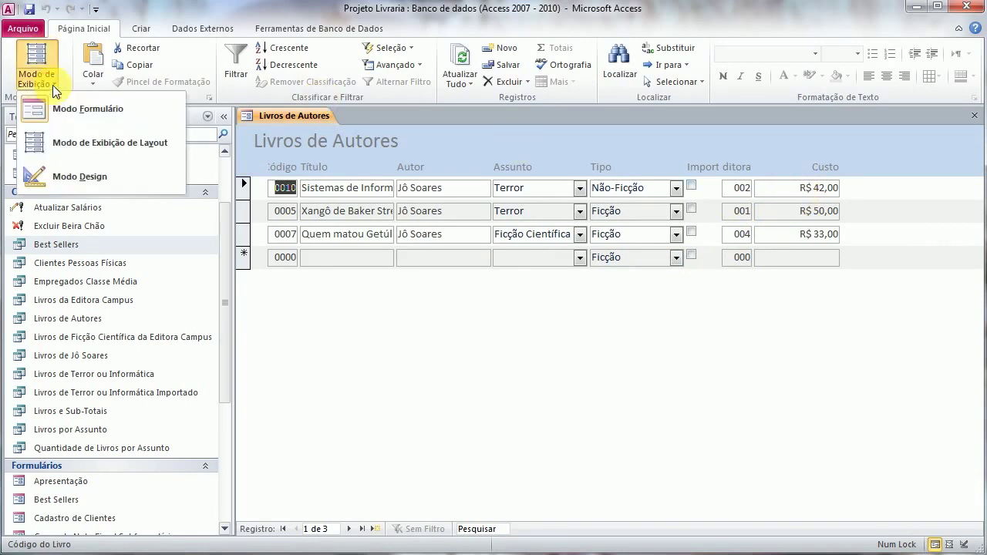
{"action": "left_click", "coordinate": [77, 146]}
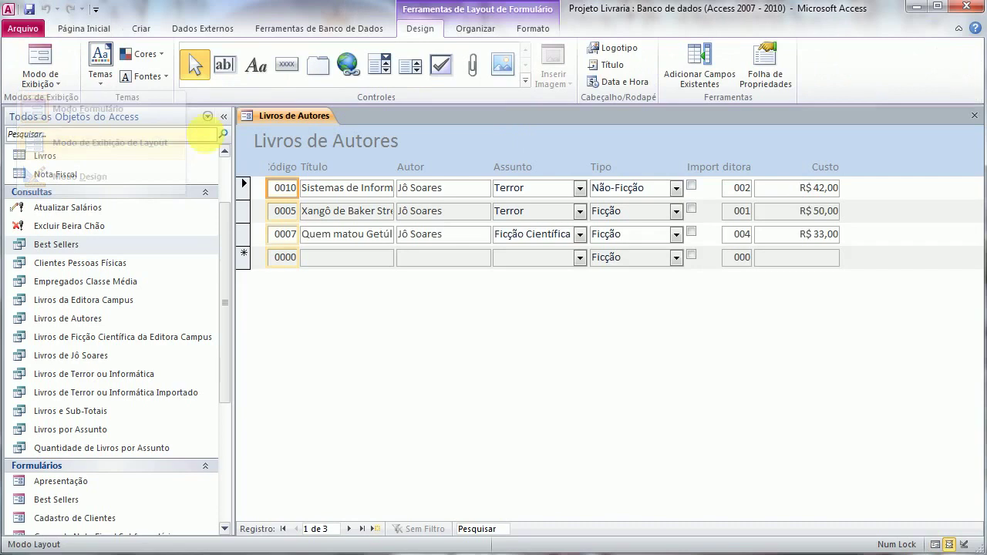
{"action": "left_click", "coordinate": [798, 196]}
{"action": "left_click", "coordinate": [798, 172]}
{"action": "left_click_drag", "start_coordinate": [766, 198], "coordinate": [792, 200]}
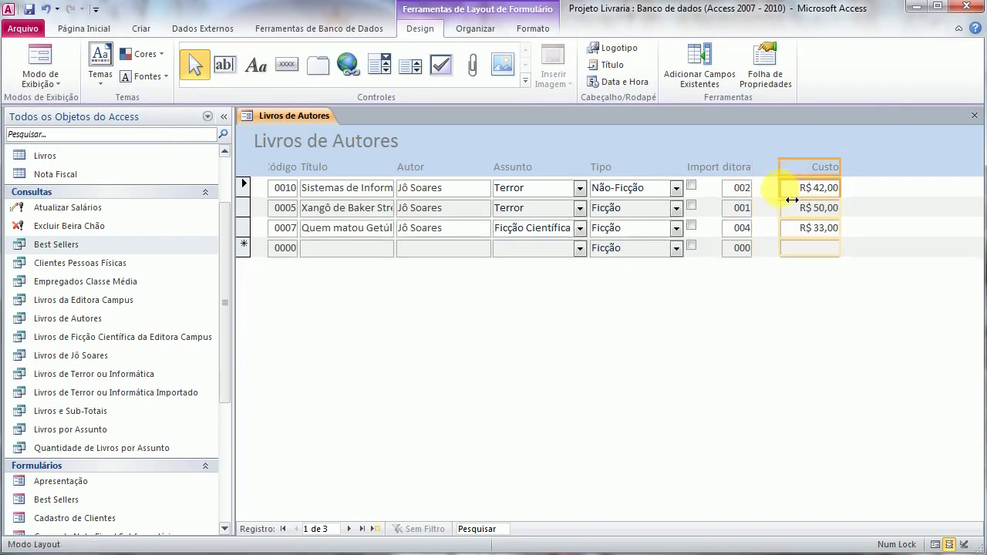
Step: Move the Editora heading and fields right towards Custo, and widen them leftwards until the full heading fits
{"action": "left_click", "coordinate": [738, 168]}
{"action": "left_click_drag", "start_coordinate": [754, 195], "coordinate": [788, 275]}
{"action": "key", "text": "Right"}
{"action": "key", "text": "Right"}
{"action": "key", "text": "Right"}
{"action": "key", "text": "Right"}
{"action": "key", "text": "Right"}
{"action": "key", "text": "Right"}
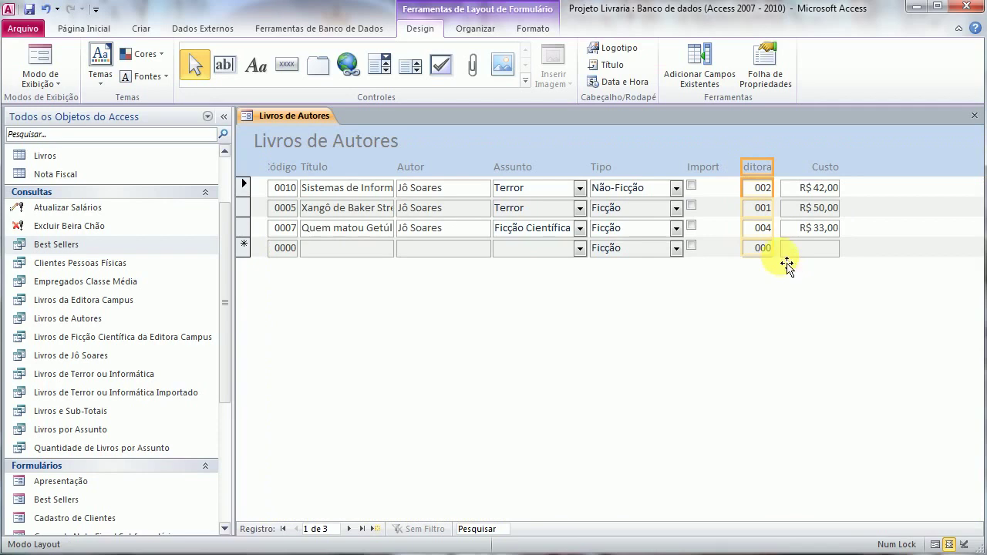
{"action": "left_click", "coordinate": [755, 167]}
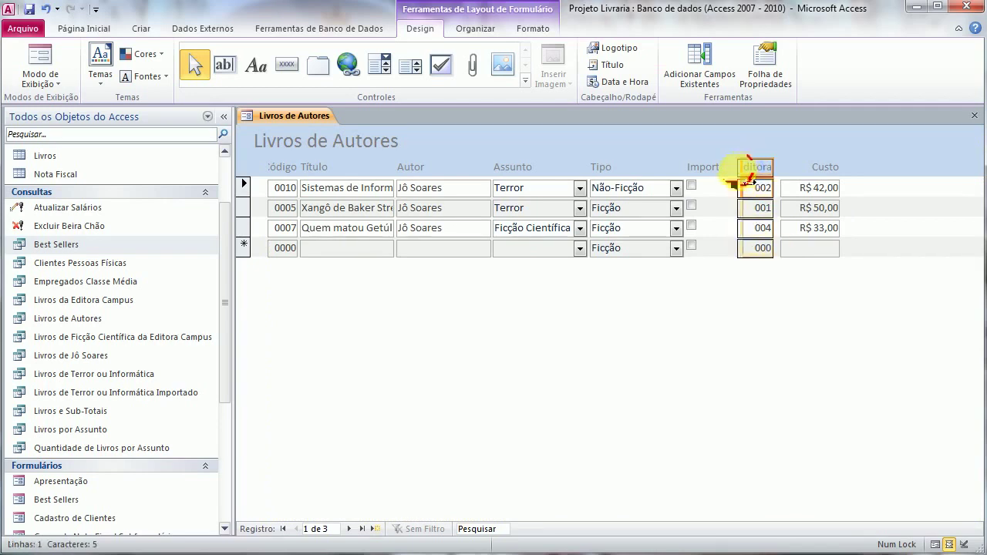
{"action": "left_click_drag", "start_coordinate": [742, 183], "coordinate": [739, 183]}
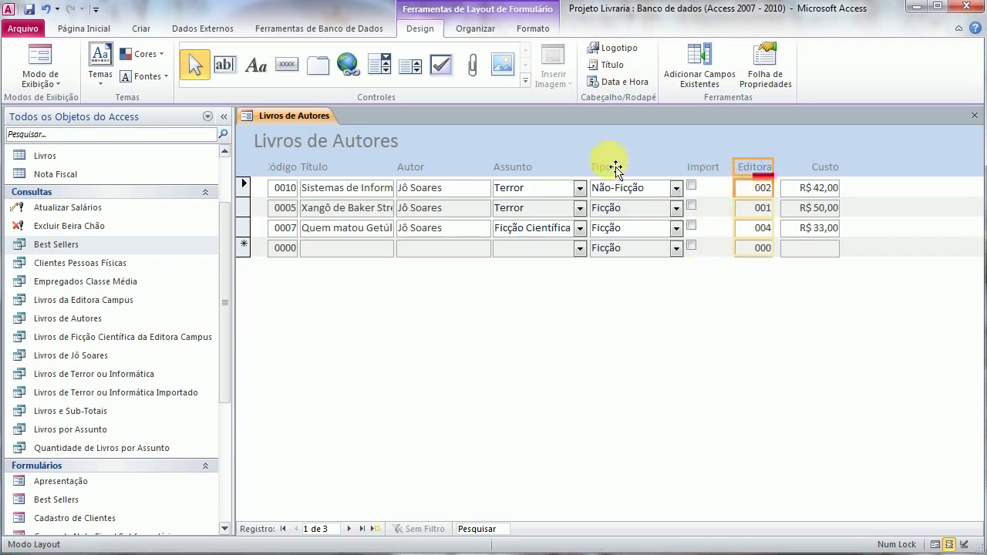
Step: Narrow the Tipo fields and widen the Importado? heading on both sides to fit its full text
{"action": "left_click", "coordinate": [630, 193]}
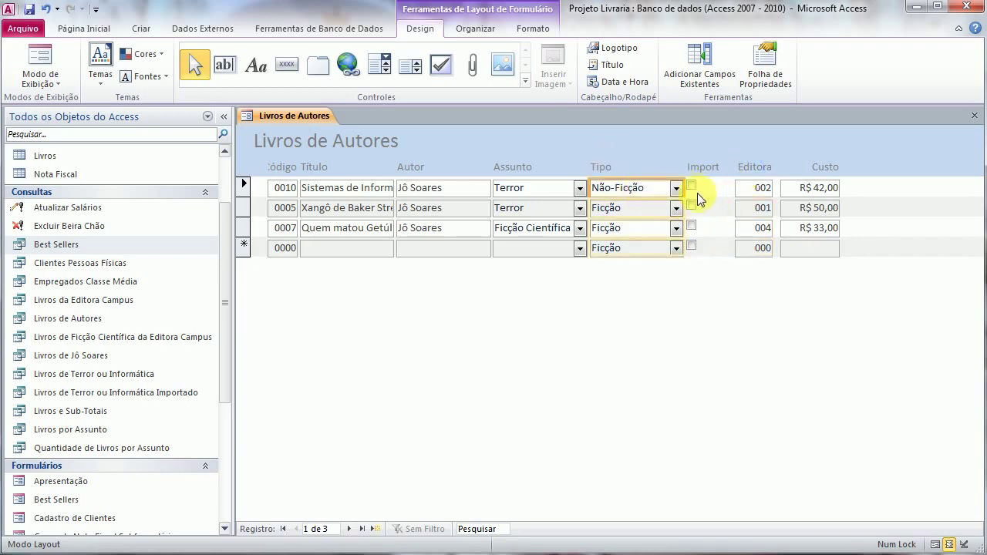
{"action": "left_click_drag", "start_coordinate": [694, 202], "coordinate": [667, 206]}
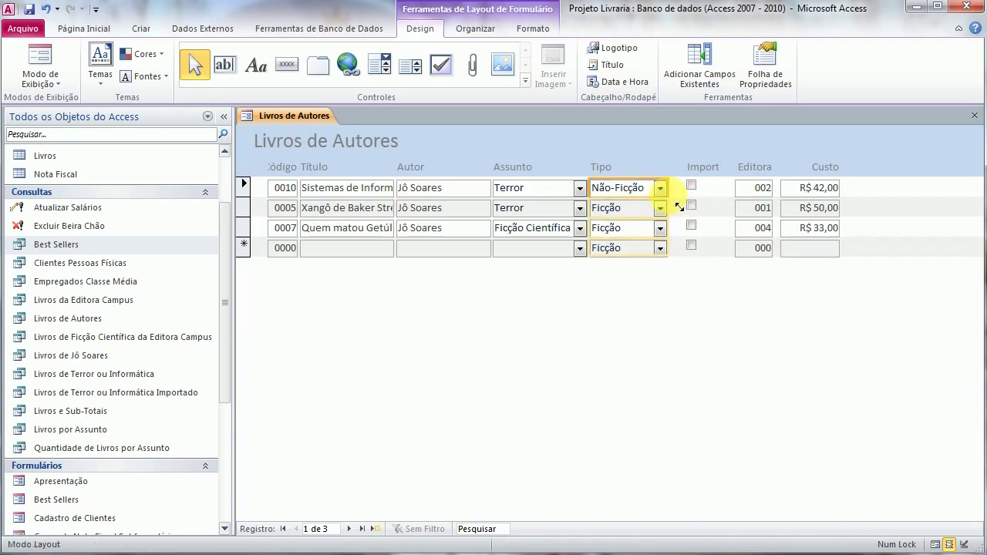
{"action": "left_click", "coordinate": [697, 173]}
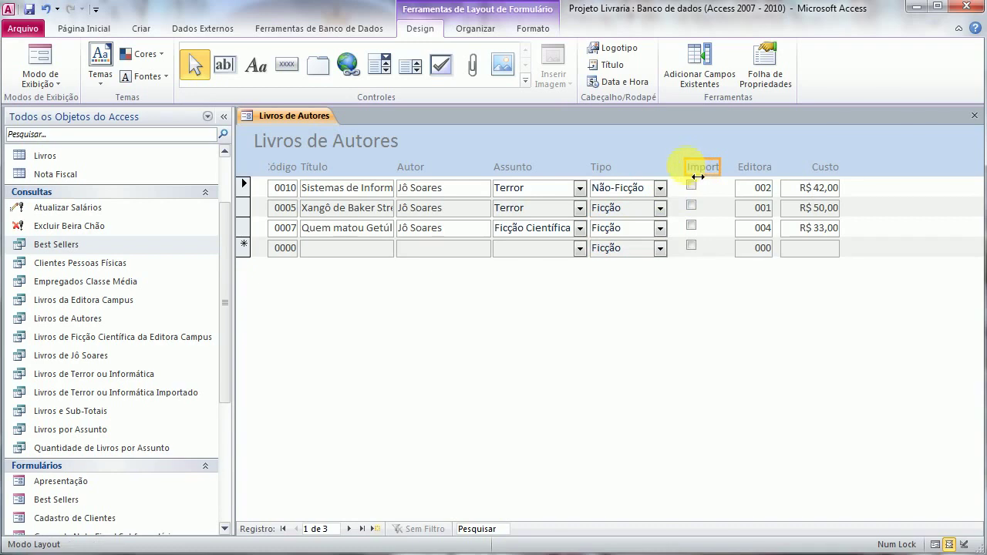
{"action": "left_click_drag", "start_coordinate": [697, 177], "coordinate": [730, 171]}
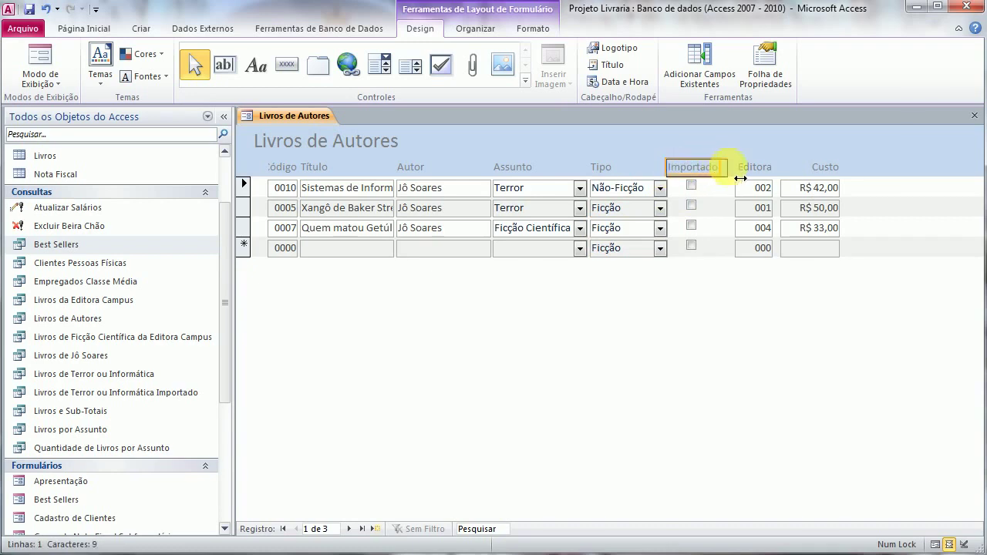
Step: Nudge the Importado? check boxes slightly right to sit beneath the middle of their heading
{"action": "left_click", "coordinate": [692, 188]}
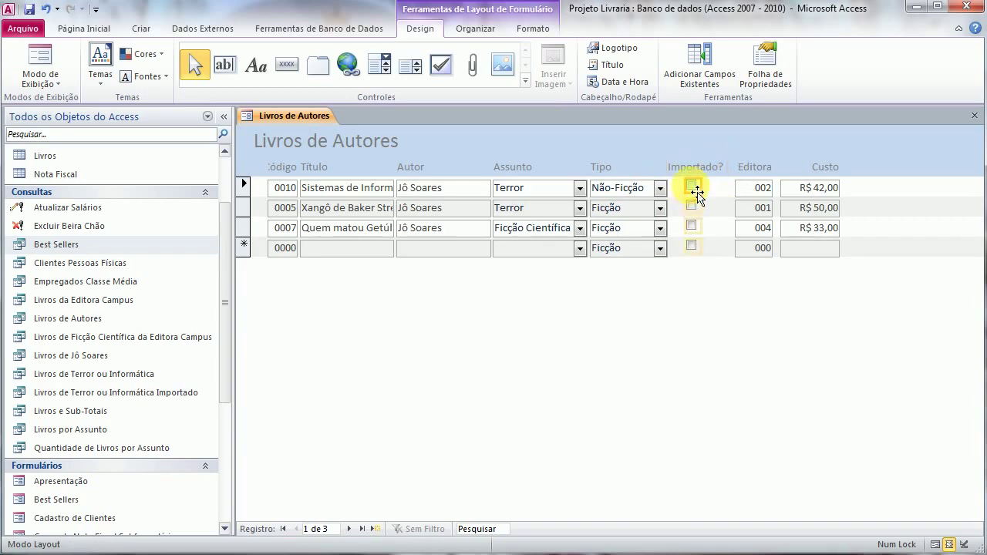
{"action": "left_click", "coordinate": [785, 349]}
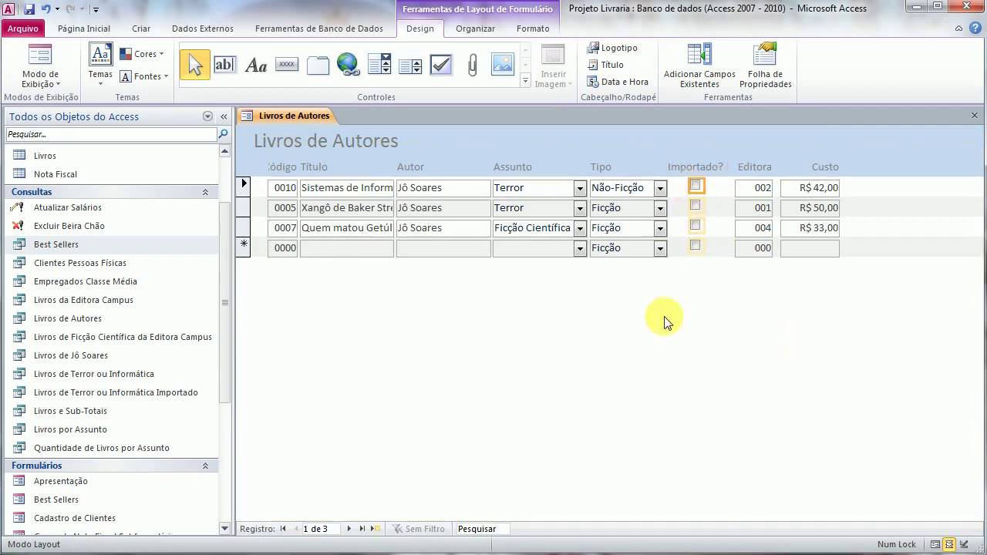
{"action": "left_click", "coordinate": [515, 286]}
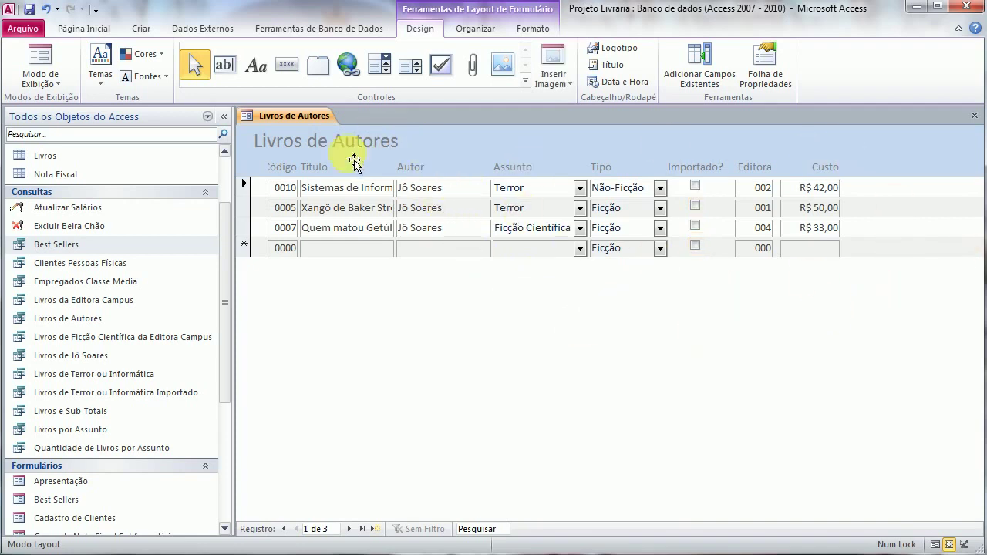
Step: Reduce the height of the Livros de Autores title label so it clears the column headings
{"action": "left_click", "coordinate": [421, 176]}
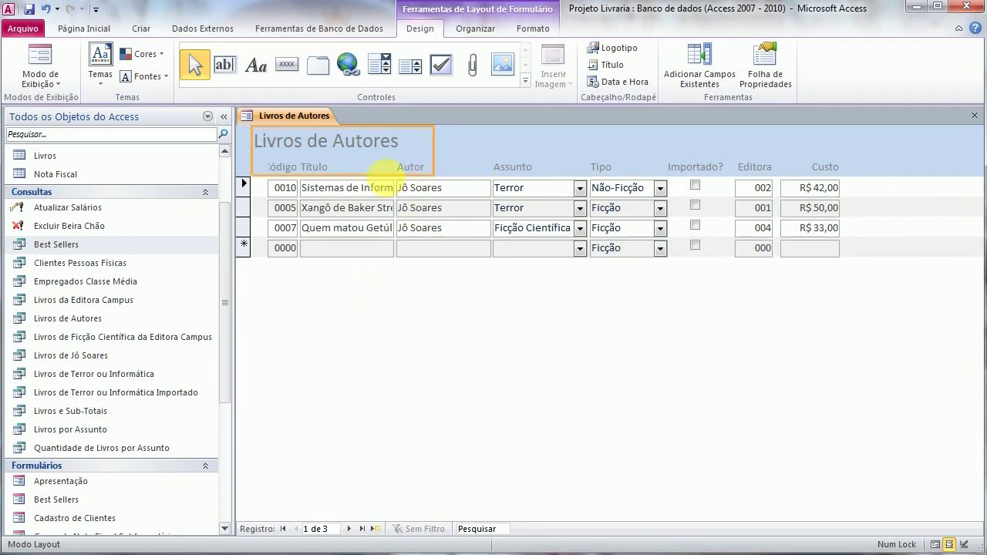
{"action": "left_click_drag", "start_coordinate": [358, 187], "coordinate": [356, 160]}
{"action": "left_click", "coordinate": [428, 167]}
{"action": "left_click", "coordinate": [518, 174], "text": "shift"}
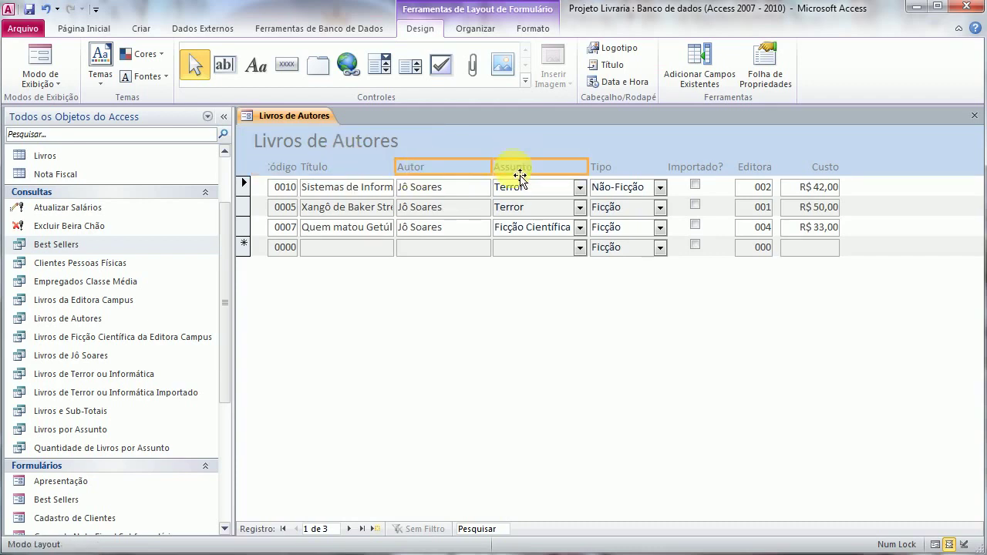
{"action": "left_click", "coordinate": [629, 175], "text": "shift"}
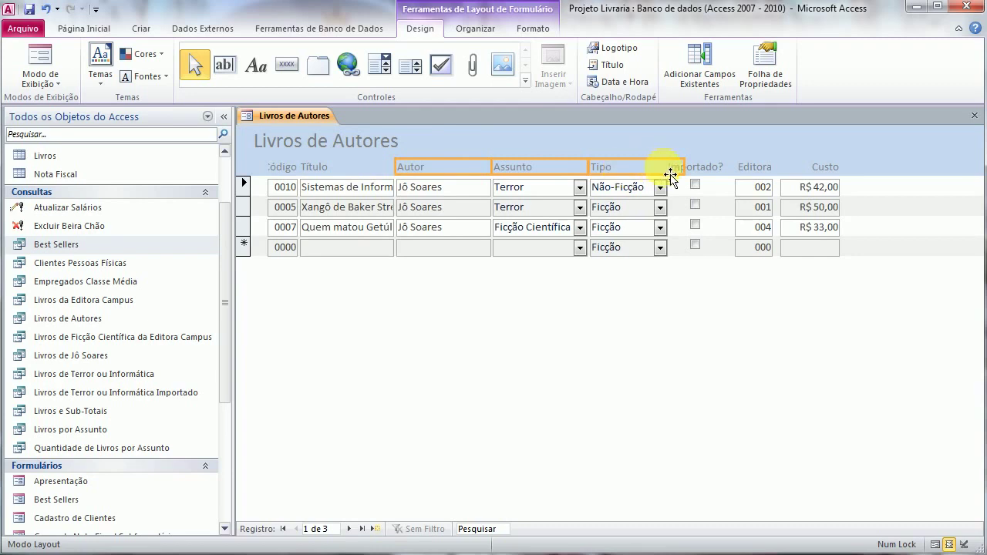
{"action": "left_click", "coordinate": [757, 173], "text": "shift"}
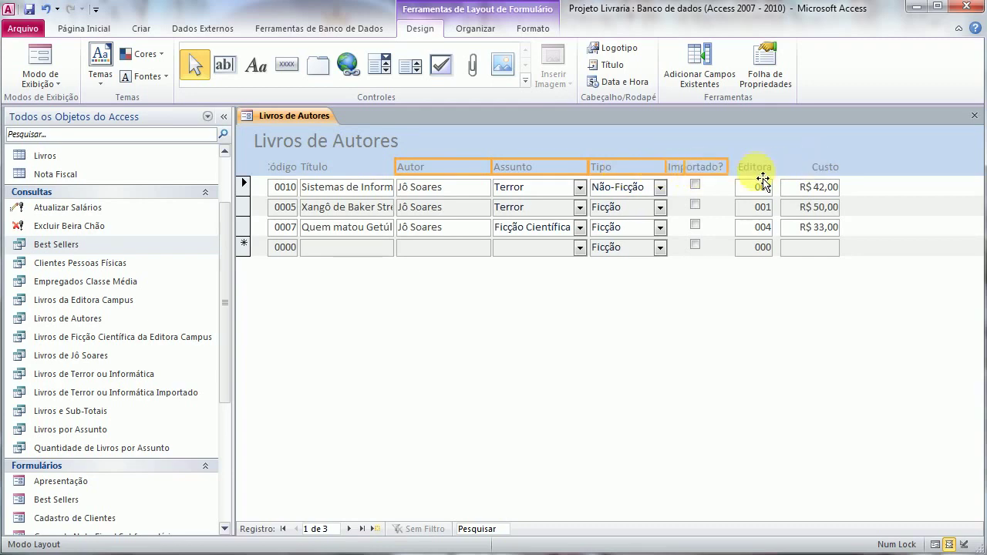
{"action": "left_click", "coordinate": [829, 175], "text": "shift"}
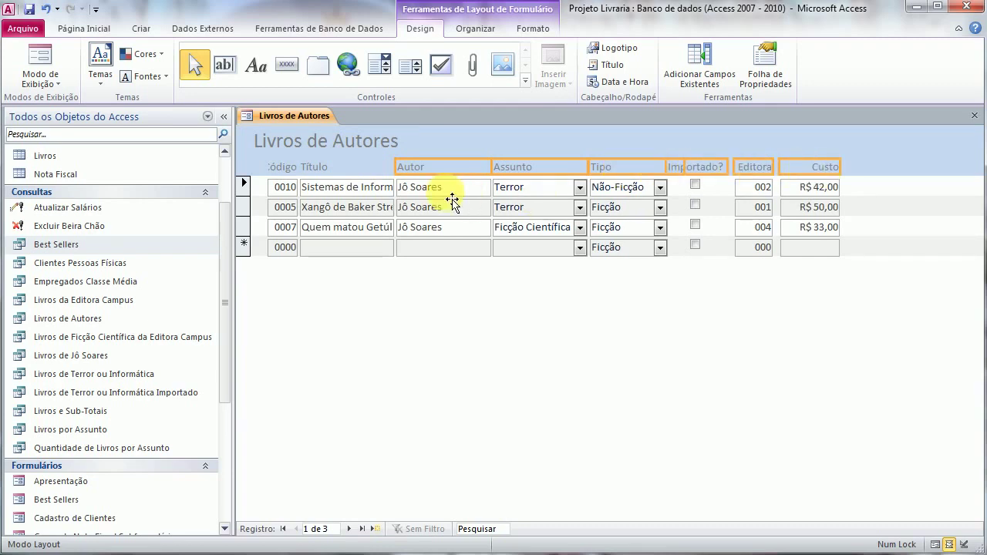
{"action": "left_click", "coordinate": [428, 188], "text": "shift"}
{"action": "left_click", "coordinate": [542, 205]}
{"action": "left_click", "coordinate": [562, 282]}
{"action": "left_click", "coordinate": [463, 227]}
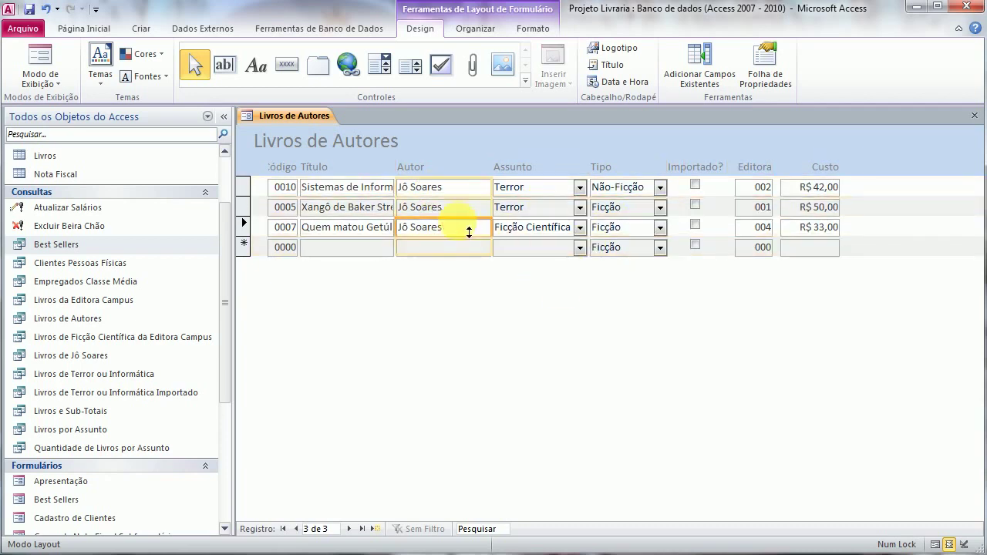
{"action": "left_click", "coordinate": [410, 164], "text": "shift"}
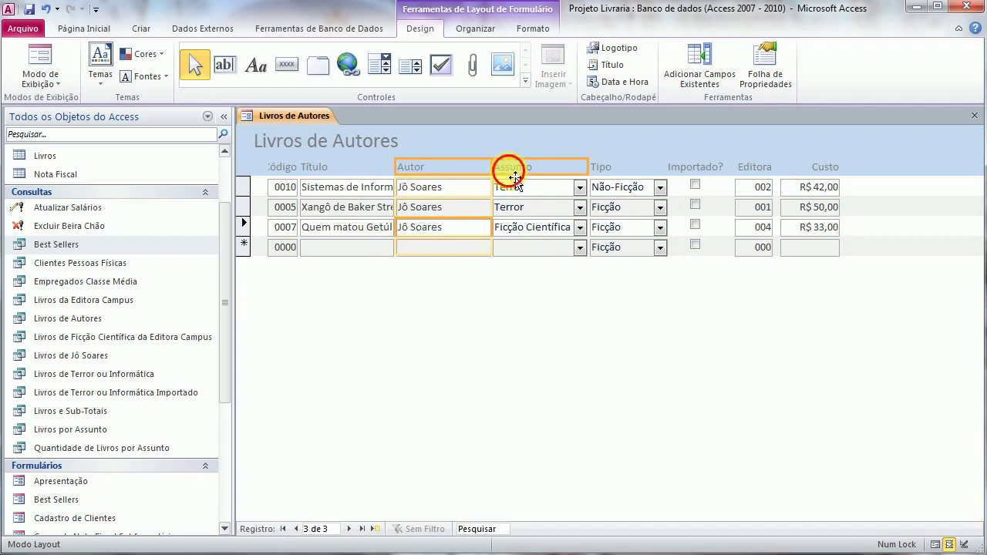
{"action": "left_click", "coordinate": [529, 206]}
{"action": "left_click", "coordinate": [531, 296]}
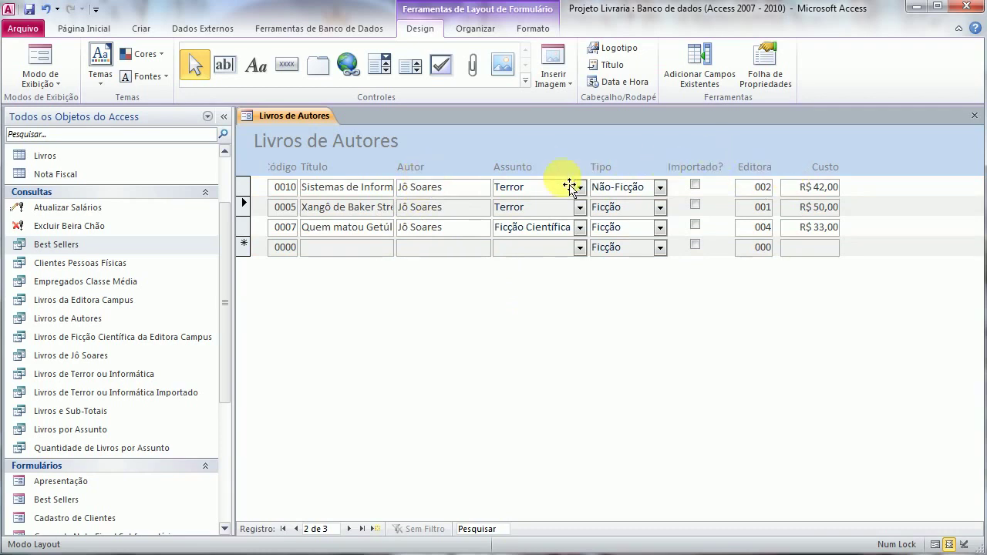
Step: Shift the Assunto, Tipo, Importado?, Editora and Custo headings and fields right together to open a gap after Autor
{"action": "left_click", "coordinate": [518, 173]}
{"action": "left_click", "coordinate": [561, 189], "text": "shift"}
{"action": "left_click", "coordinate": [627, 173], "text": "shift"}
{"action": "left_click", "coordinate": [634, 193], "text": "shift"}
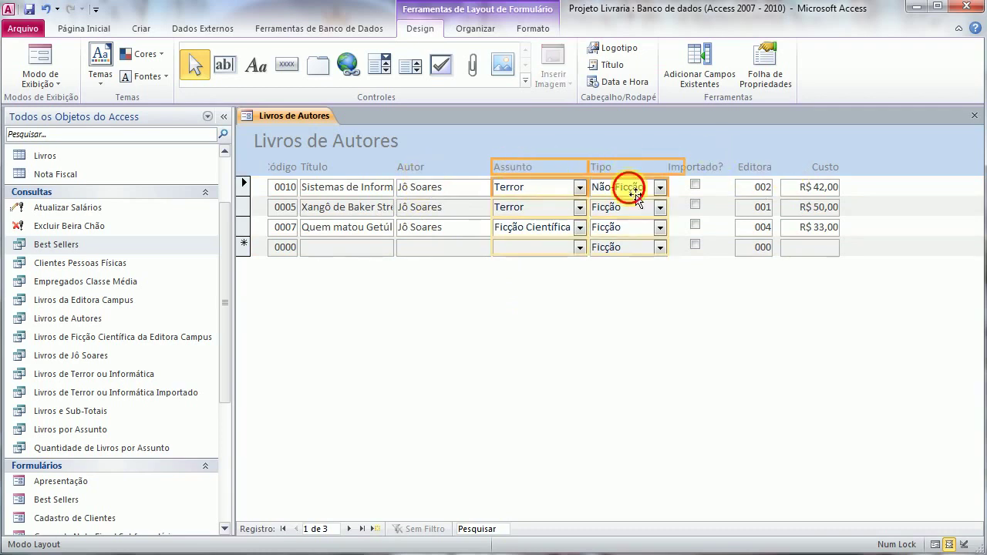
{"action": "left_click", "coordinate": [696, 185], "text": "shift"}
{"action": "left_click", "coordinate": [754, 168], "text": "shift"}
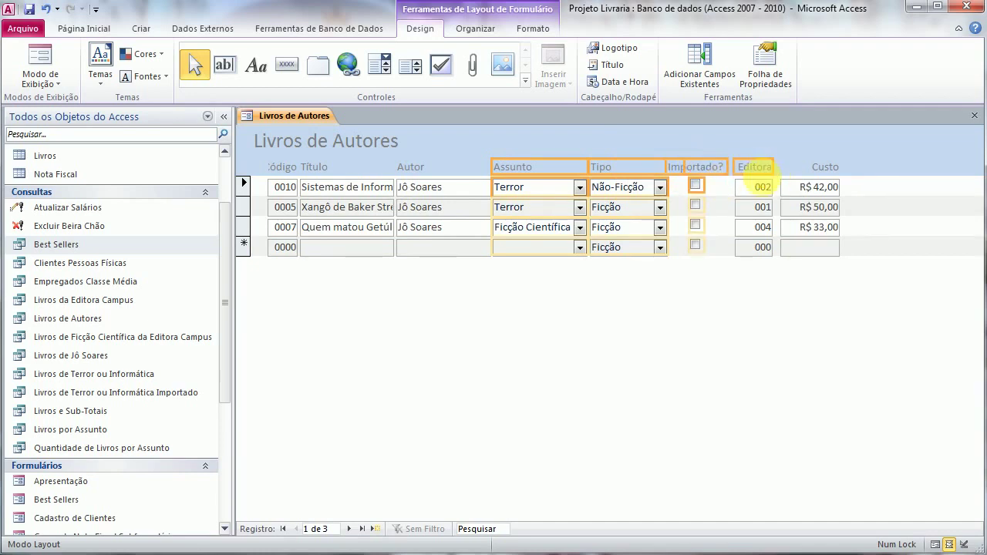
{"action": "left_click", "coordinate": [766, 187], "text": "shift"}
{"action": "left_click", "coordinate": [799, 166], "text": "shift"}
{"action": "left_click", "coordinate": [817, 194], "text": "shift"}
{"action": "key", "text": "Right"}
{"action": "key", "text": "Right"}
{"action": "key", "text": "Right"}
{"action": "key", "text": "Right"}
{"action": "key", "text": "Right"}
{"action": "key", "text": "Right"}
{"action": "key", "text": "Right"}
{"action": "key", "text": "Right"}
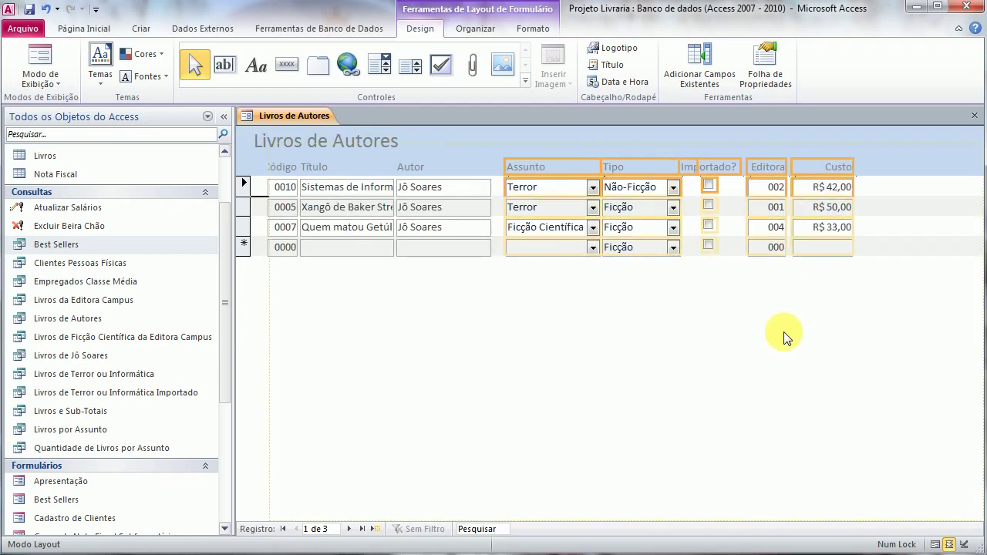
Step: Move the Assunto through Custo columns further right until the gap after Autor is almost one column wide
{"action": "key", "text": "Right"}
{"action": "key", "text": "Right"}
{"action": "key", "text": "Right"}
{"action": "key", "text": "Right"}
{"action": "key", "text": "Right"}
{"action": "key", "text": "Right"}
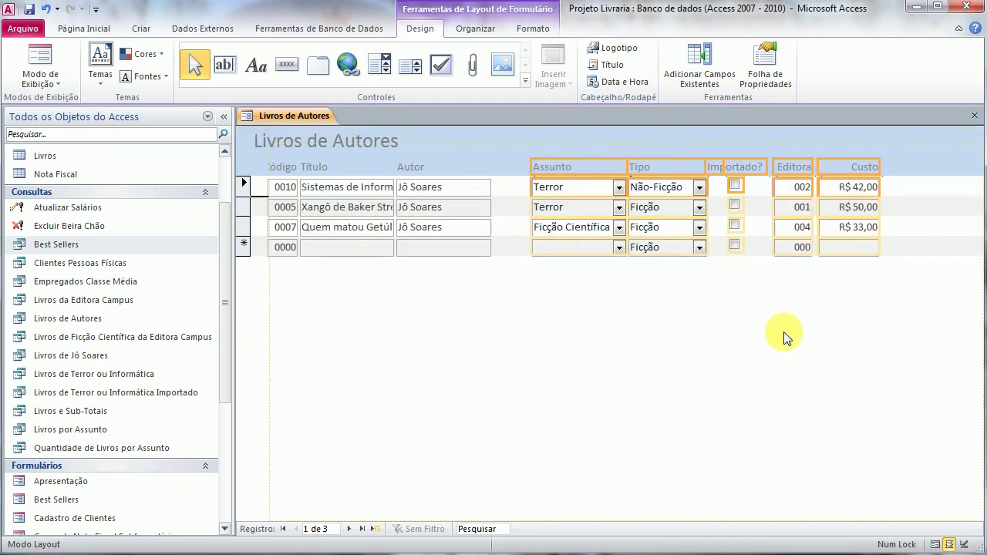
{"action": "key", "text": "Right"}
{"action": "key", "text": "Right"}
{"action": "key", "text": "Right"}
{"action": "key", "text": "Right"}
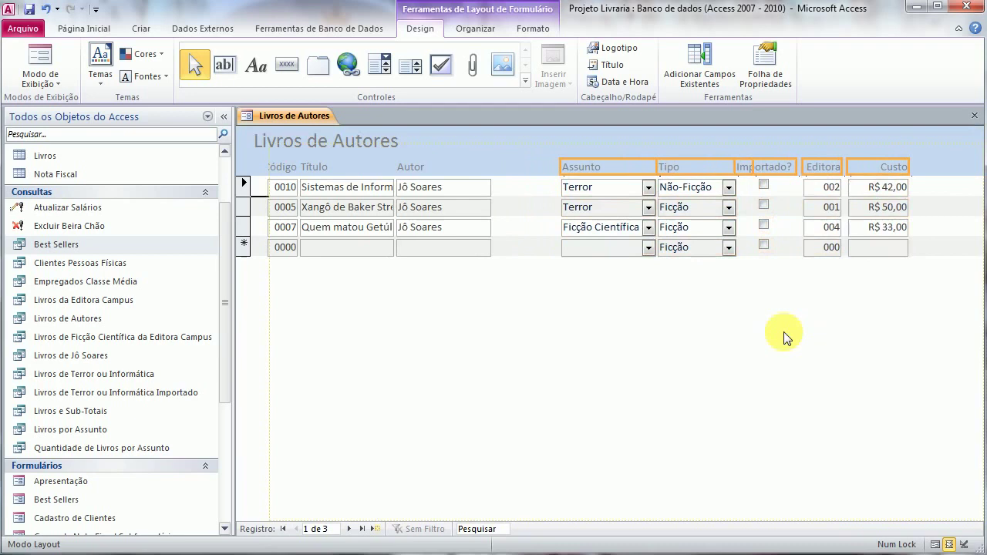
Step: Move the Autor heading and its fields right together until they sit just before the Assunto column
{"action": "left_click", "coordinate": [445, 209]}
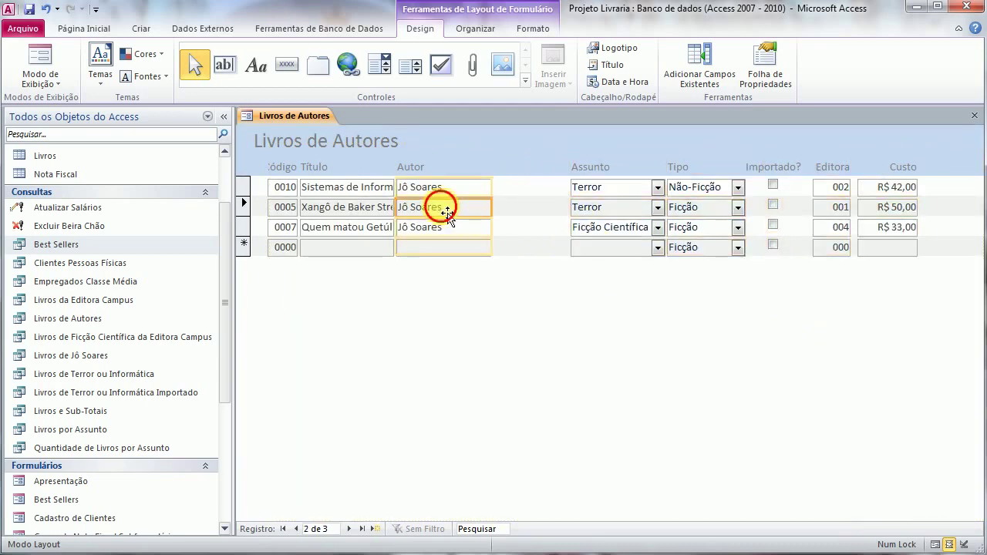
{"action": "left_click", "coordinate": [424, 169]}
{"action": "key", "text": "Right"}
{"action": "key", "text": "Right"}
{"action": "key", "text": "Right"}
{"action": "key", "text": "Right"}
{"action": "key", "text": "Right"}
{"action": "key", "text": "Right"}
{"action": "key", "text": "Right"}
{"action": "key", "text": "Right"}
{"action": "key", "text": "Right"}
{"action": "key", "text": "Right"}
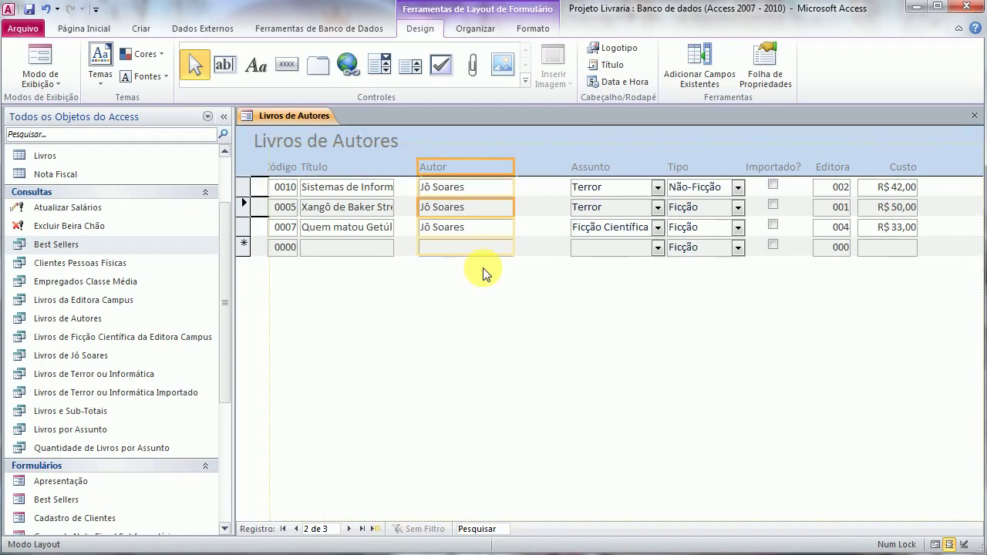
{"action": "key", "text": "Right"}
{"action": "key", "text": "Right"}
{"action": "key", "text": "Right"}
{"action": "key", "text": "Right"}
{"action": "key", "text": "Right"}
{"action": "key", "text": "Right"}
{"action": "key", "text": "Right"}
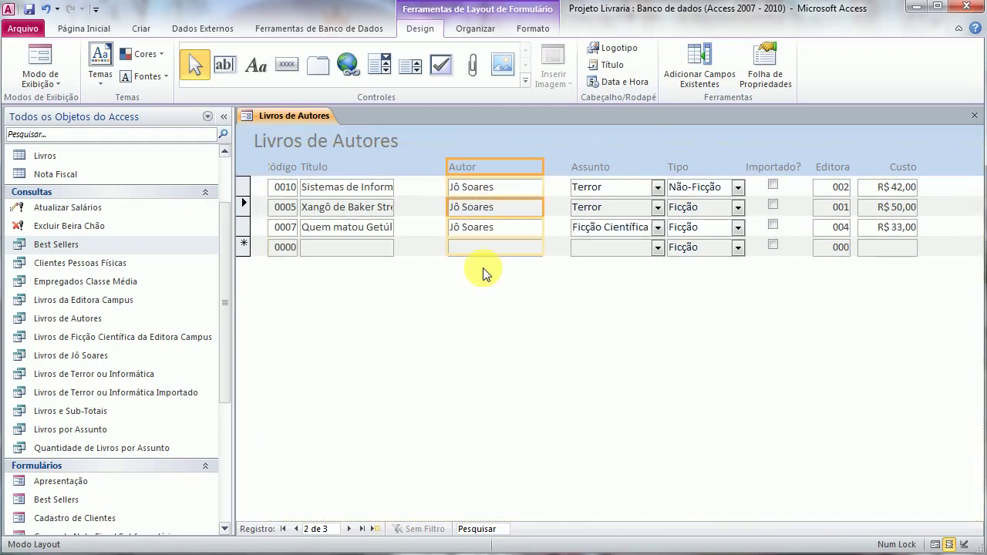
{"action": "key", "text": "Right"}
{"action": "key", "text": "Right"}
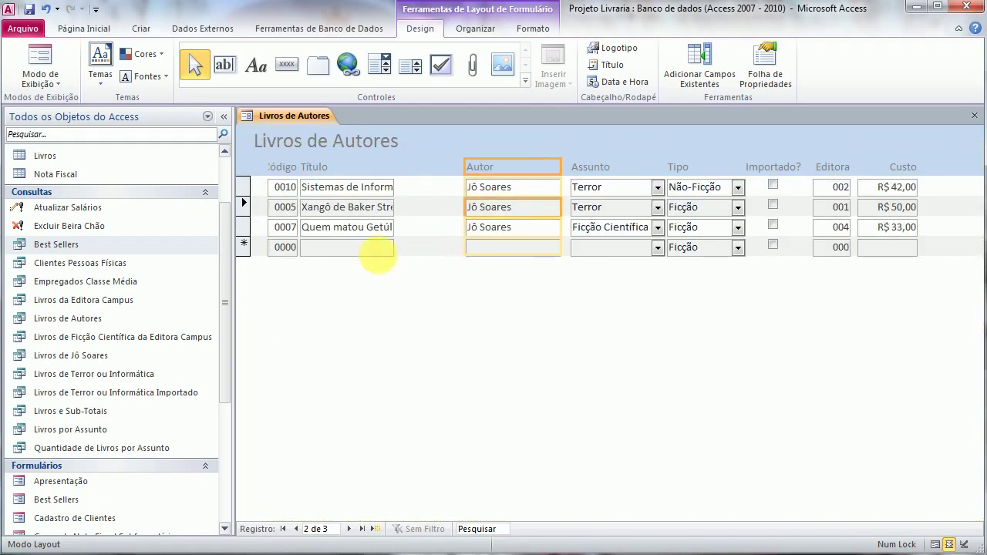
Step: Widen the Título fields to fit the full book titles and extend the Código heading leftward to fit its text
{"action": "left_click", "coordinate": [385, 231]}
{"action": "left_click_drag", "start_coordinate": [403, 242], "coordinate": [466, 247]}
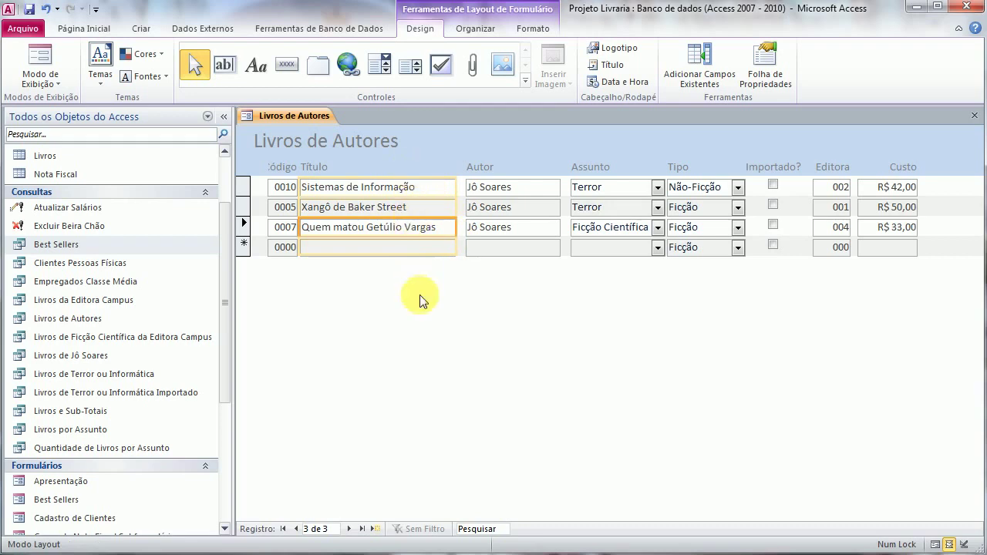
{"action": "left_click", "coordinate": [286, 170]}
{"action": "left_click_drag", "start_coordinate": [266, 168], "coordinate": [258, 166]}
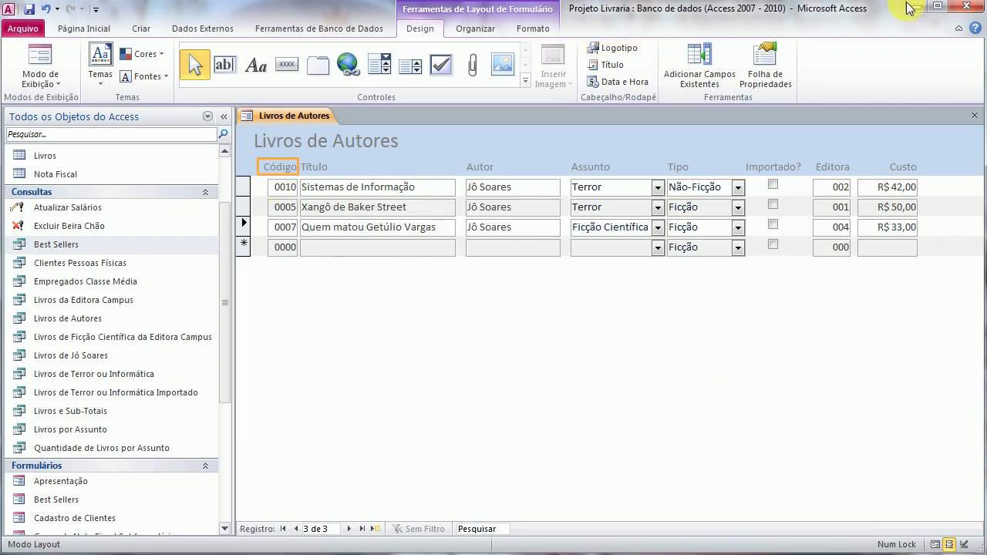
Step: Close the Livros de Autores form and save its design changes
{"action": "left_click", "coordinate": [973, 115]}
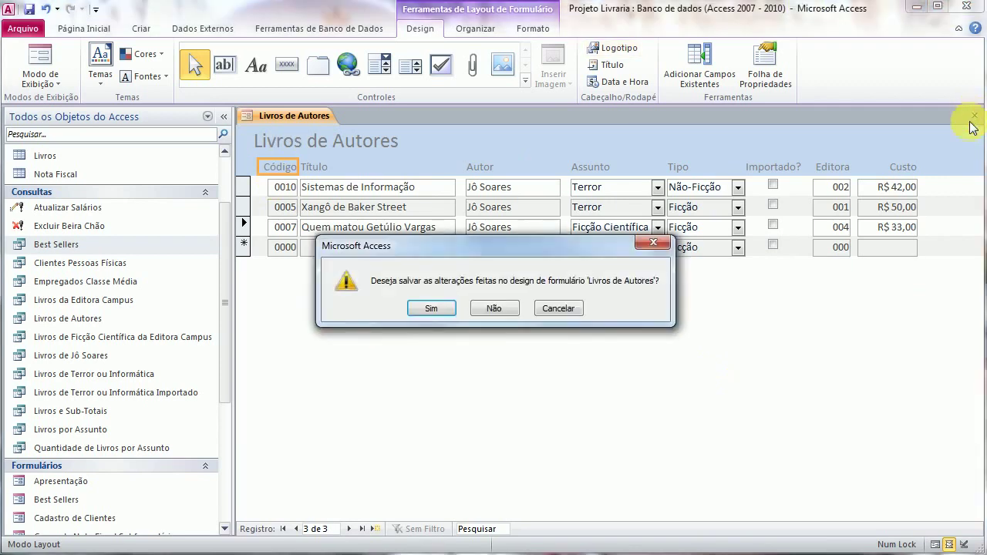
{"action": "left_click", "coordinate": [440, 306]}
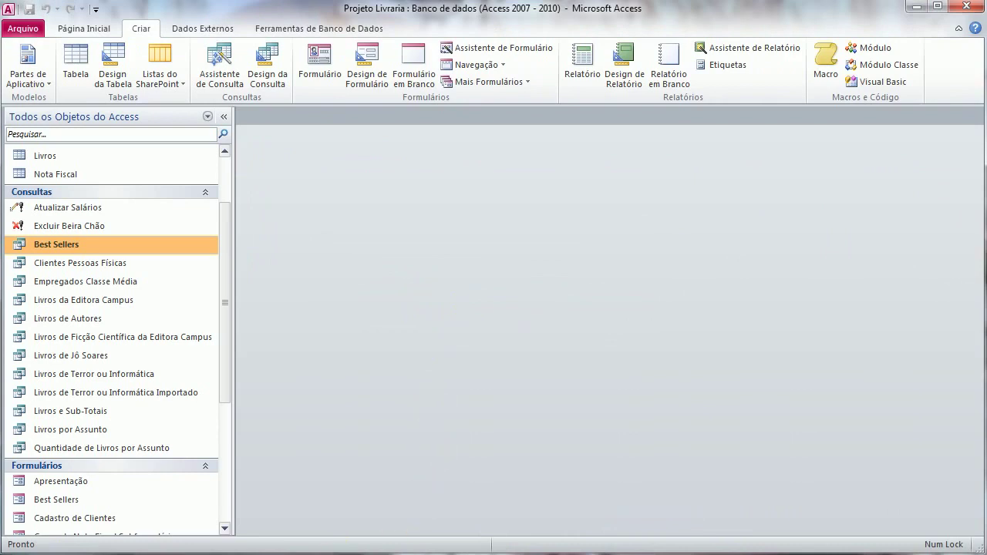
{"action": "left_click", "coordinate": [373, 442]}
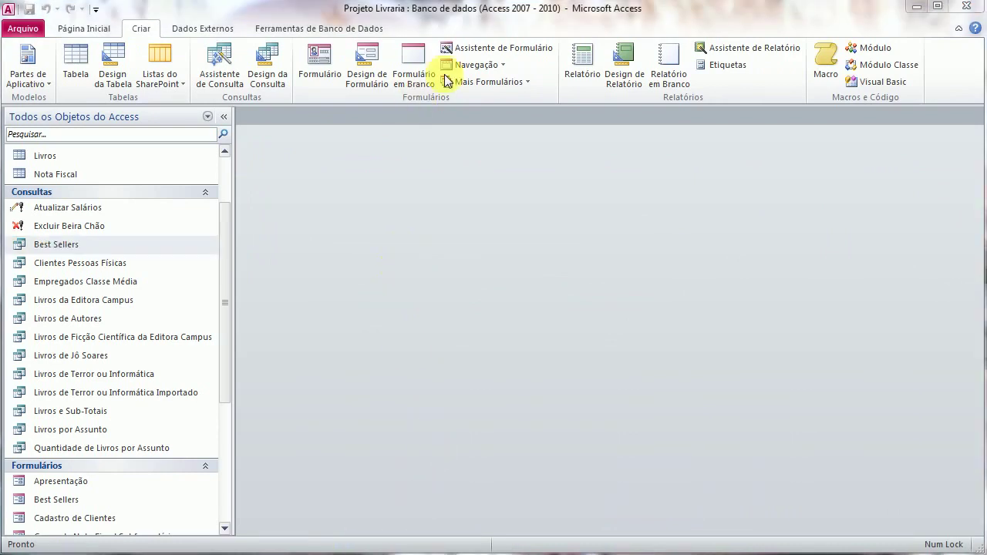
Step: Start the form wizard for a new form based on the Quantidade de Livros por Assunto query
{"action": "left_click", "coordinate": [475, 49]}
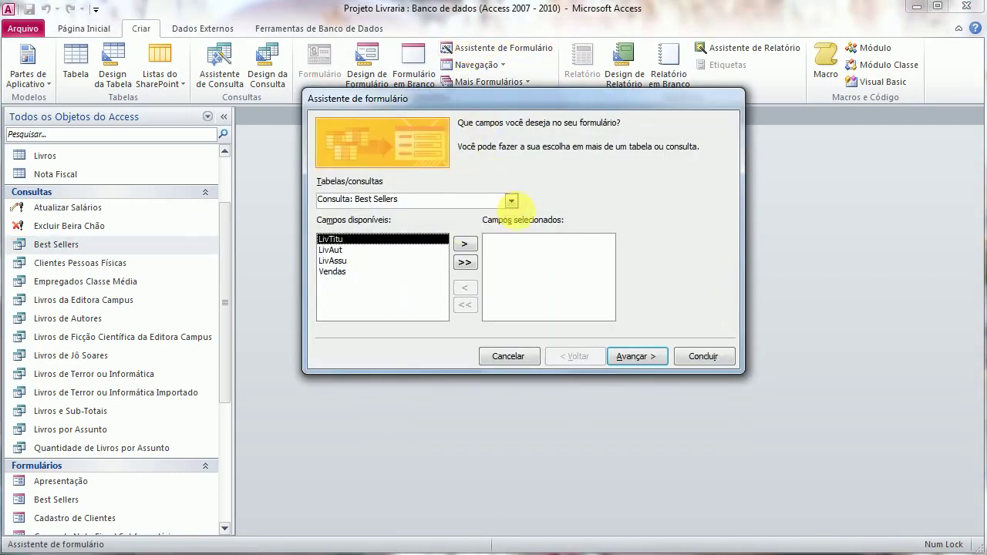
{"action": "left_click", "coordinate": [511, 204]}
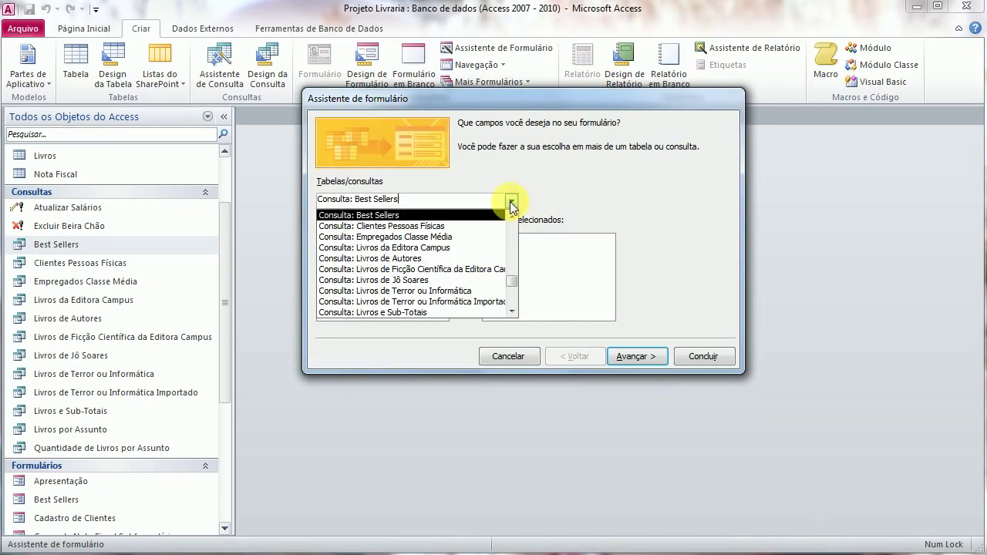
{"action": "scroll", "coordinate": [481, 233], "scroll_direction": "up", "scroll_amount": 1}
{"action": "scroll", "coordinate": [481, 233], "scroll_direction": "down", "scroll_amount": 3}
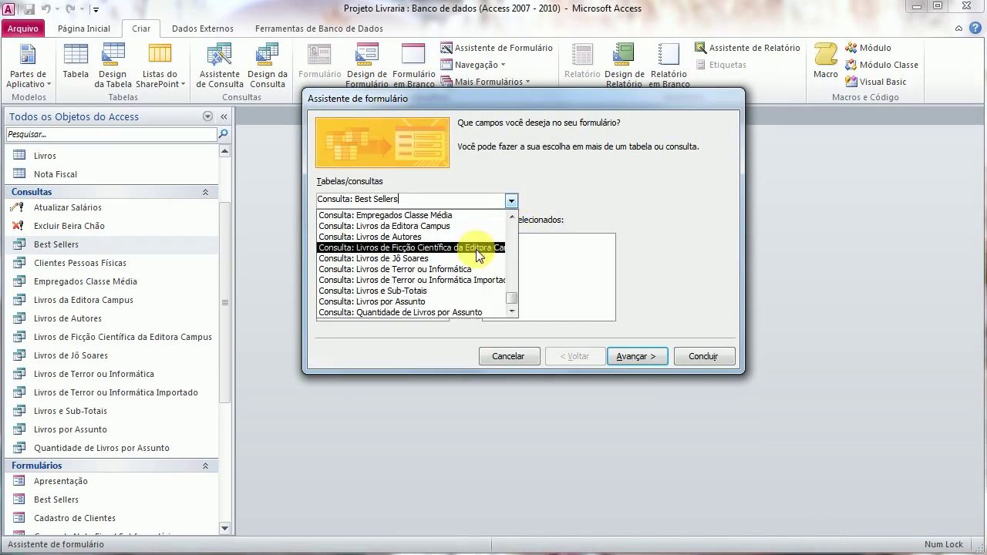
{"action": "left_click", "coordinate": [437, 312]}
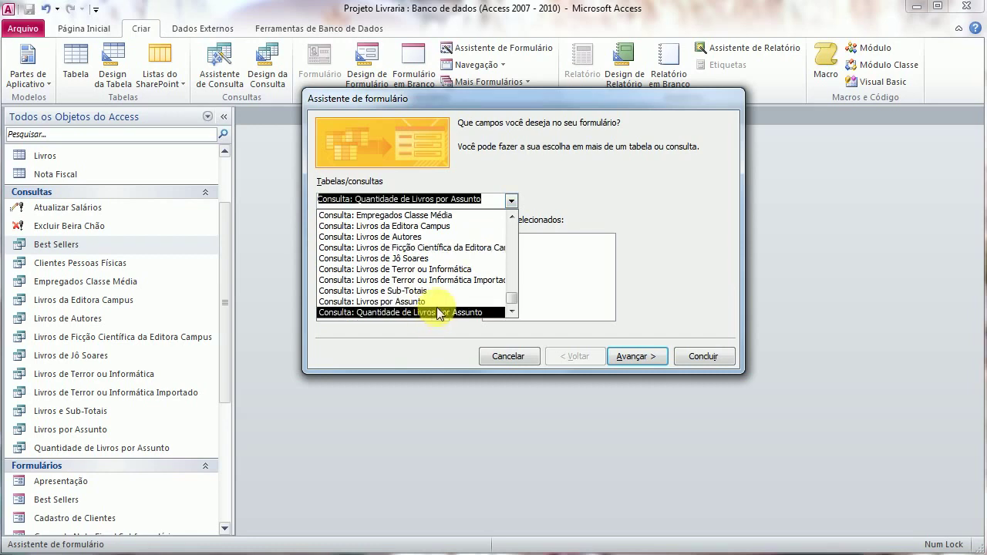
{"action": "left_click", "coordinate": [438, 312]}
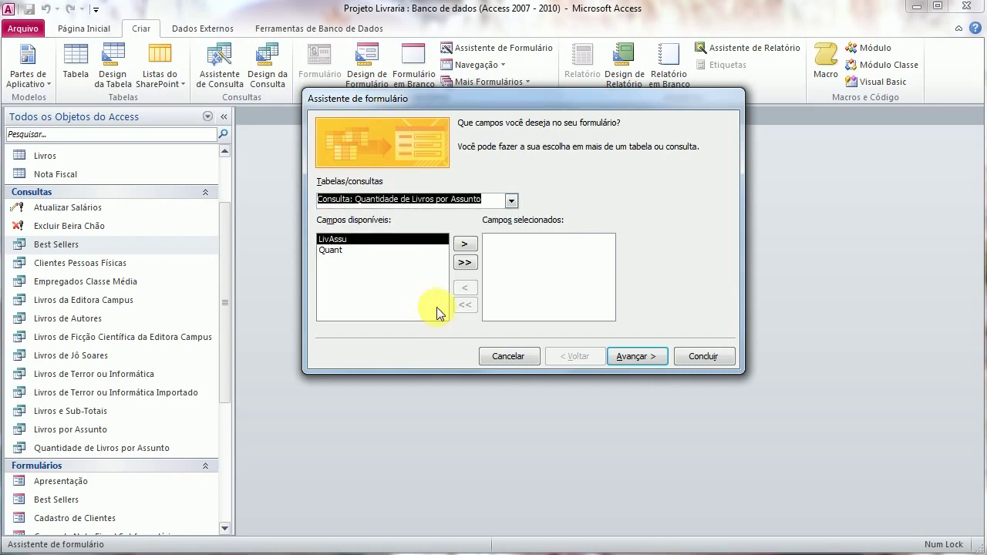
Step: Include all of the query's fields in the new form and choose the Tabela layout
{"action": "left_click", "coordinate": [464, 265]}
{"action": "left_click", "coordinate": [632, 357]}
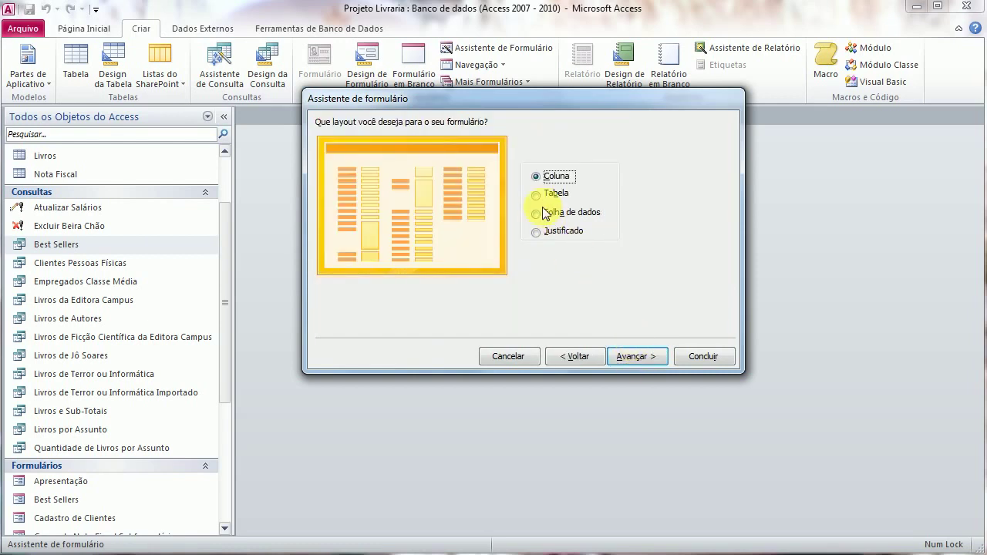
{"action": "left_click", "coordinate": [538, 197]}
{"action": "left_click", "coordinate": [655, 357]}
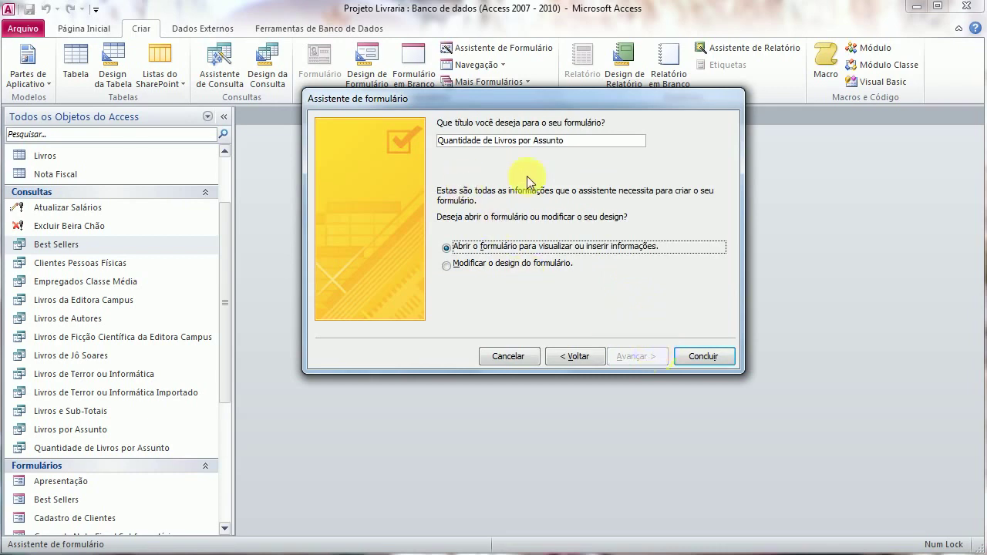
Step: Shorten the form's title to Qtd de Livros por Assunto, finish the wizard and close the created form
{"action": "left_click", "coordinate": [440, 140]}
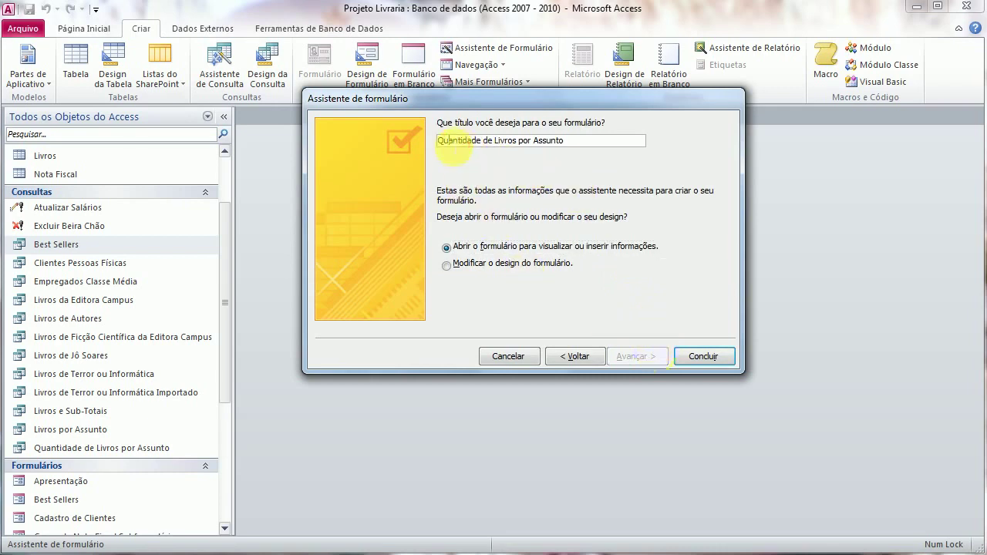
{"action": "type", "text": "Td"}
{"action": "key", "text": "BackSpace"}
{"action": "key", "text": "BackSpace"}
{"action": "type", "text": "td"}
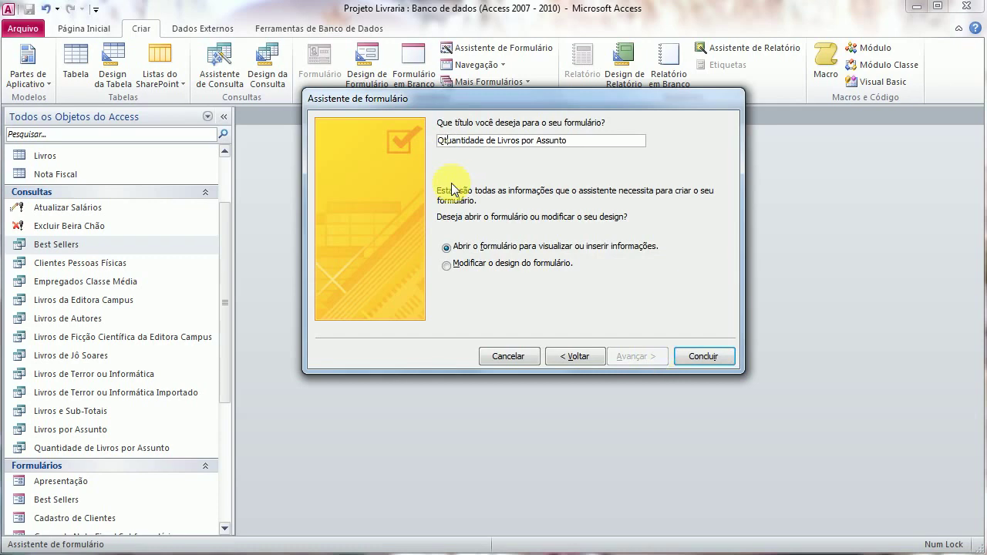
{"action": "key", "text": "Delete"}
{"action": "key", "text": "Delete"}
{"action": "key", "text": "Delete"}
{"action": "key", "text": "Delete"}
{"action": "key", "text": "Delete"}
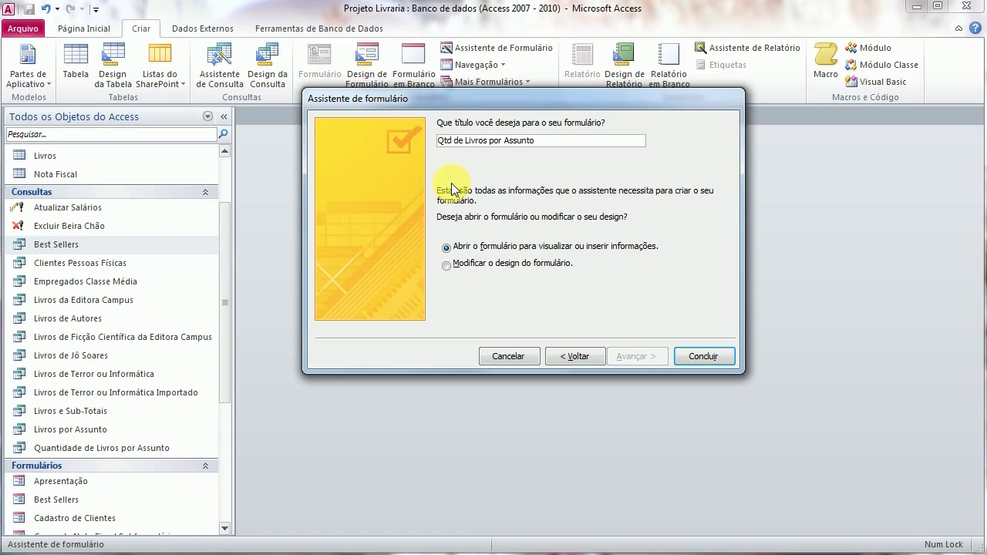
{"action": "left_click", "coordinate": [698, 357]}
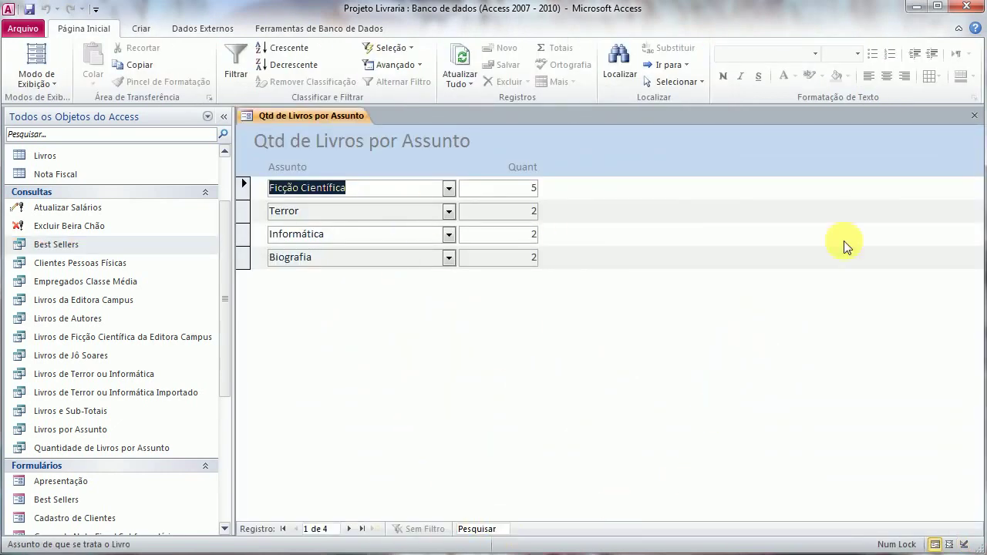
{"action": "left_click", "coordinate": [974, 115]}
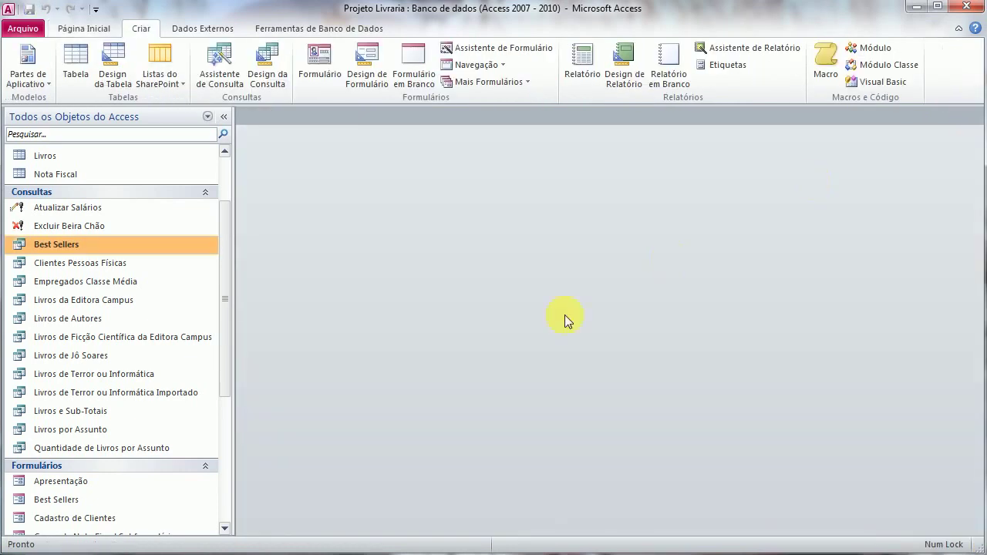